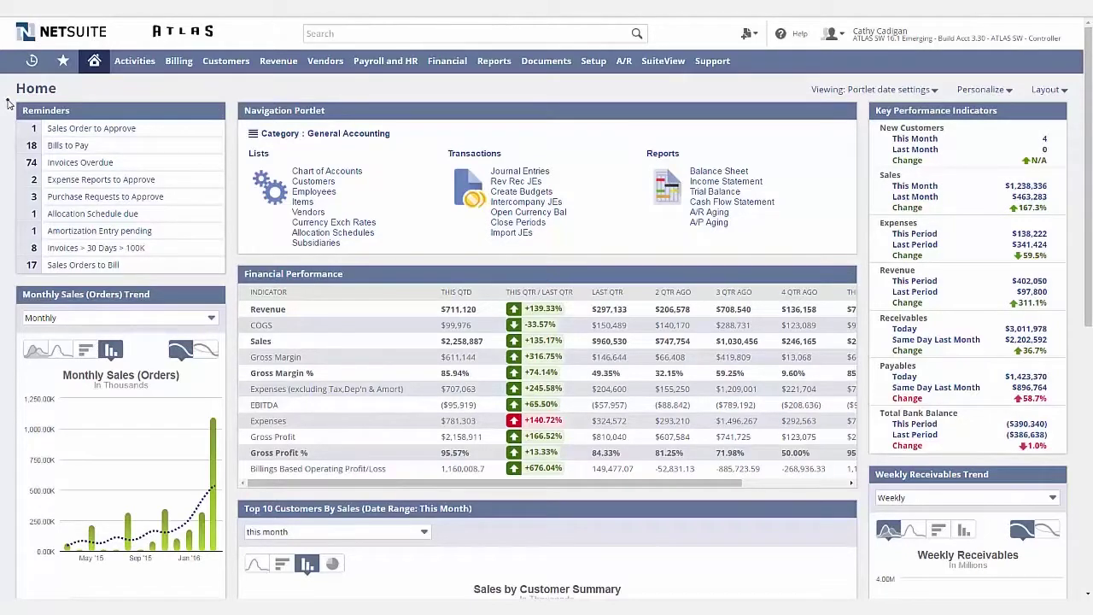
Step: Review the purchase requests awaiting approval and approve the 3/31/2016 Fastsigns Inc. request for tradeshow display signs
mouse_move(7, 100)
left_mouse_down()
mouse_move(163, 204)
mouse_move(231, 275)
left_mouse_up()
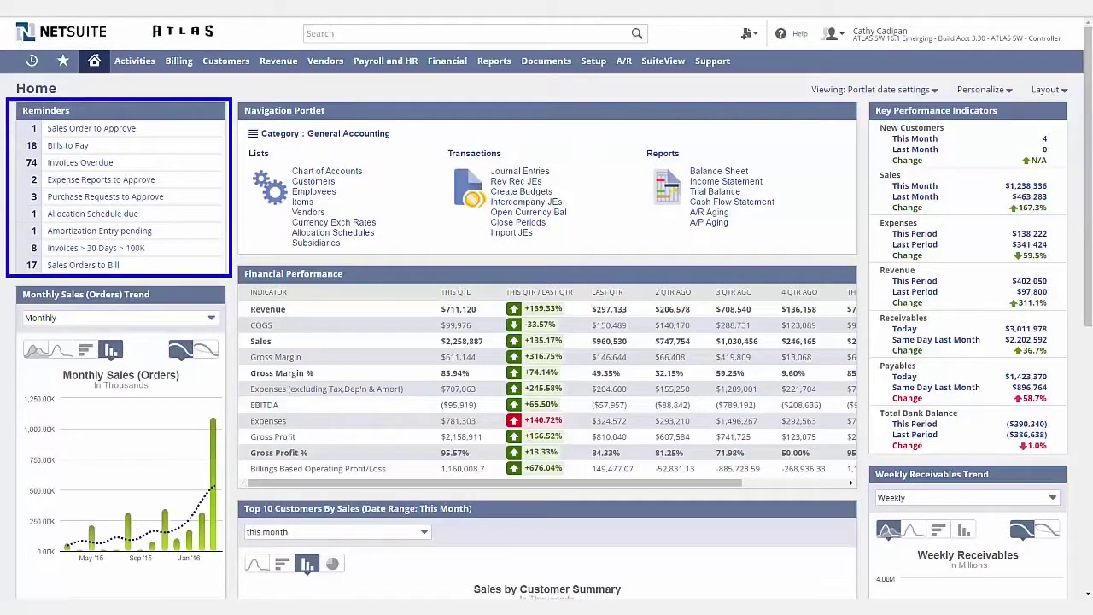
left_click(90, 199)
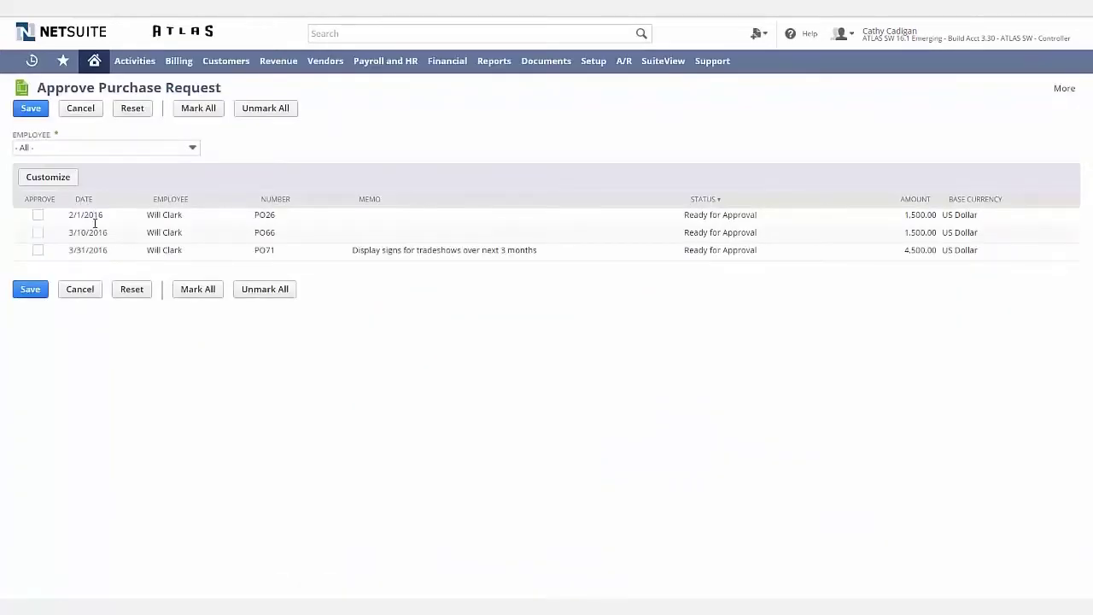
left_click(37, 216)
left_click(37, 217)
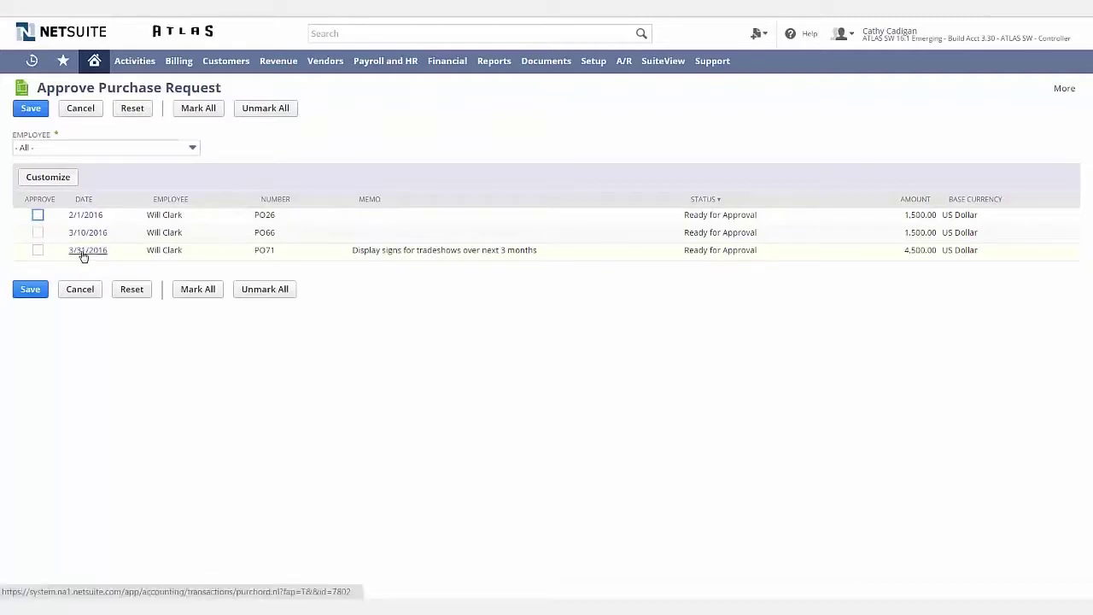
left_click(84, 254)
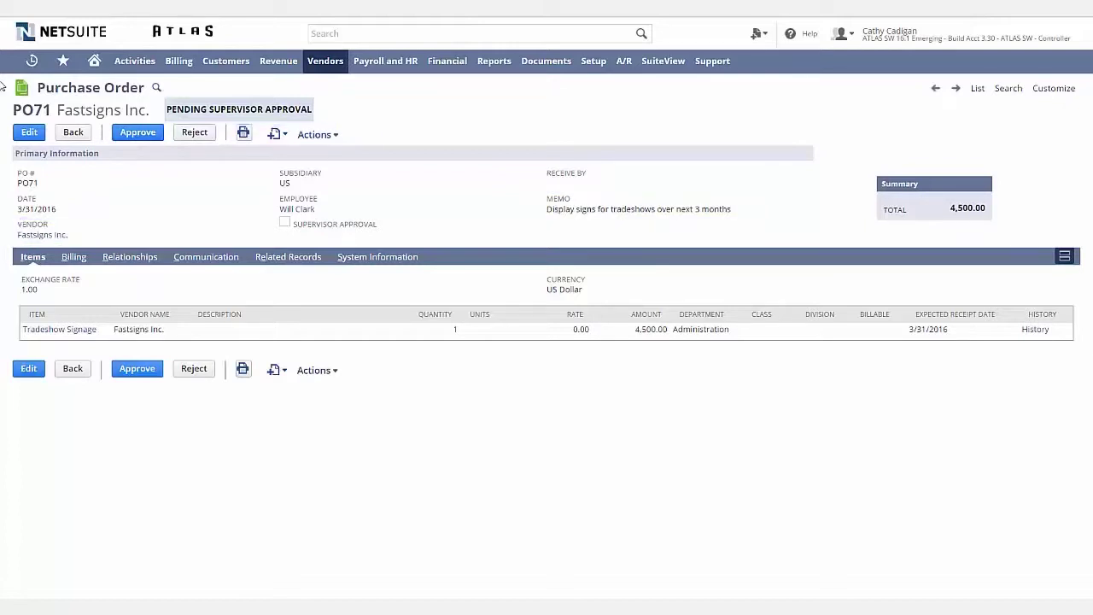
left_click(130, 134)
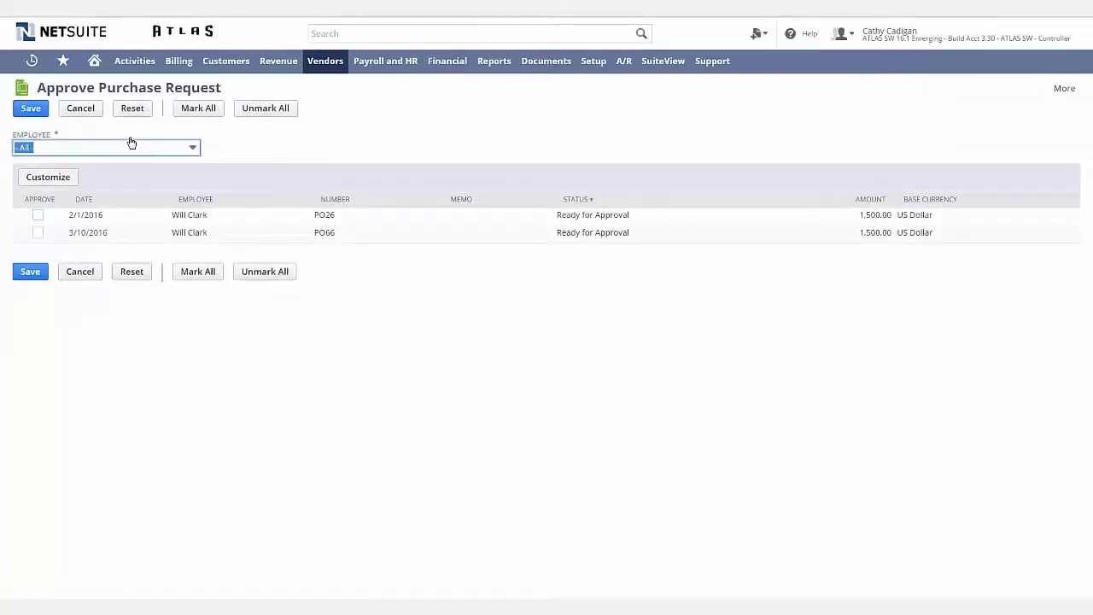
Step: Reopen the approved Fastsigns Inc. purchase order from the recent records and save an item receipt for the Tradeshow Signage
mouse_move(38, 64)
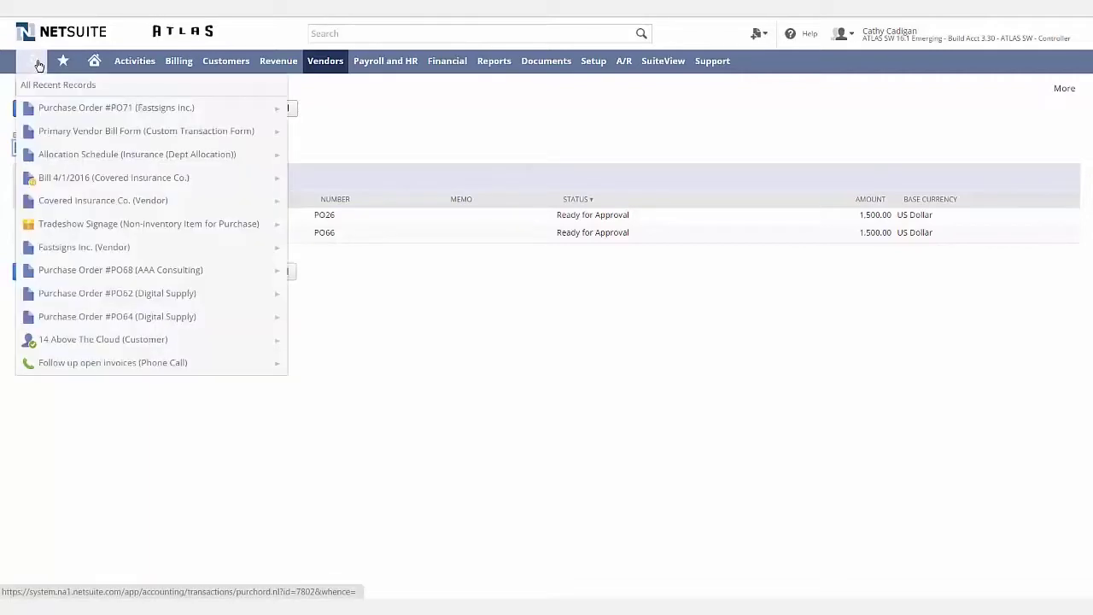
right_click(52, 114)
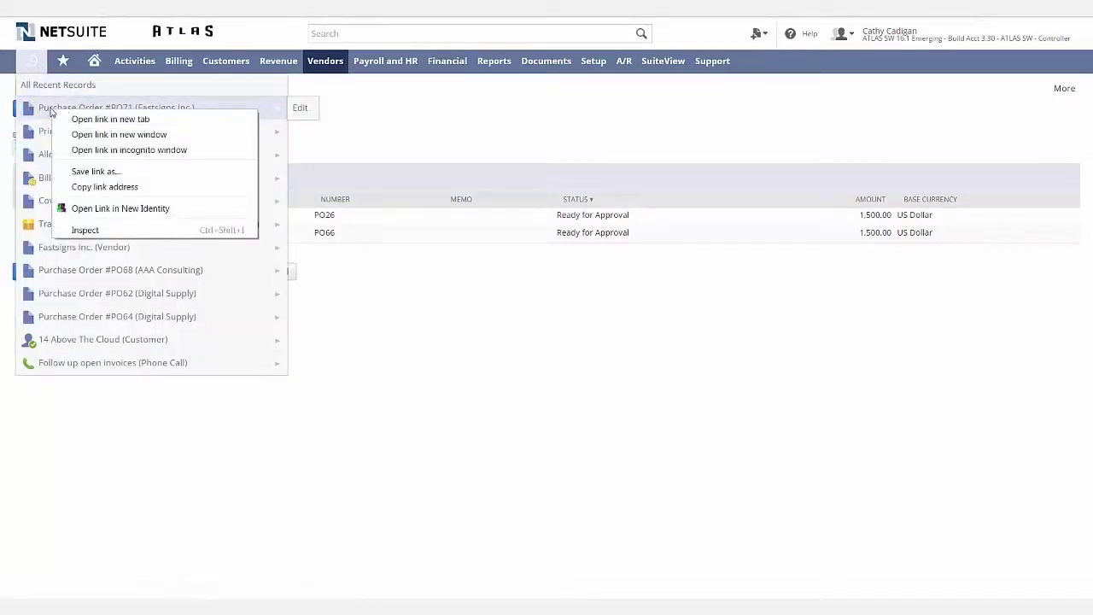
left_click(51, 112)
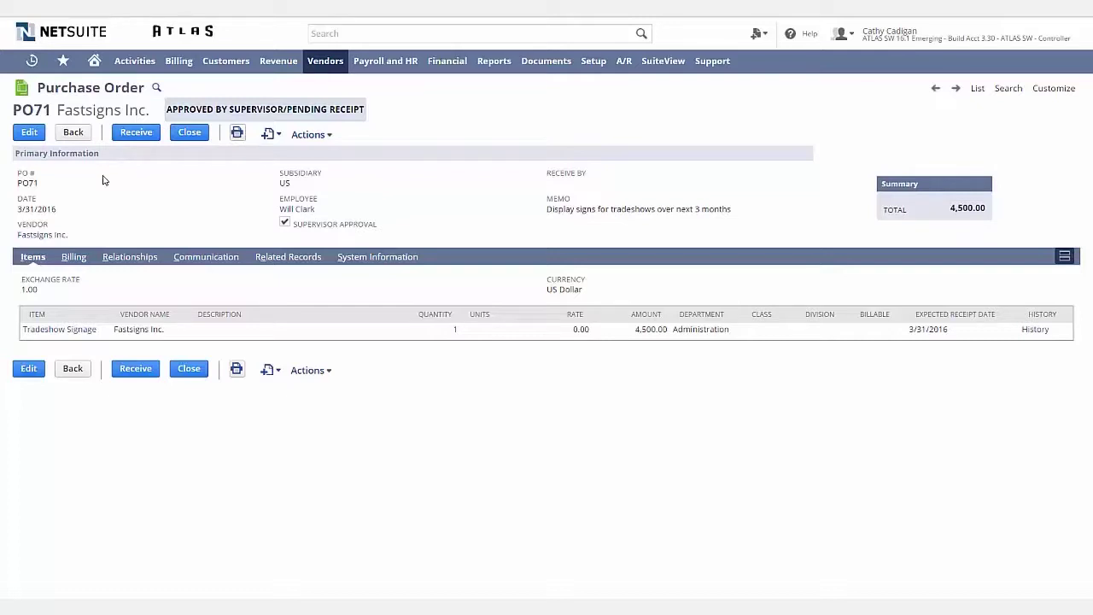
left_click(136, 133)
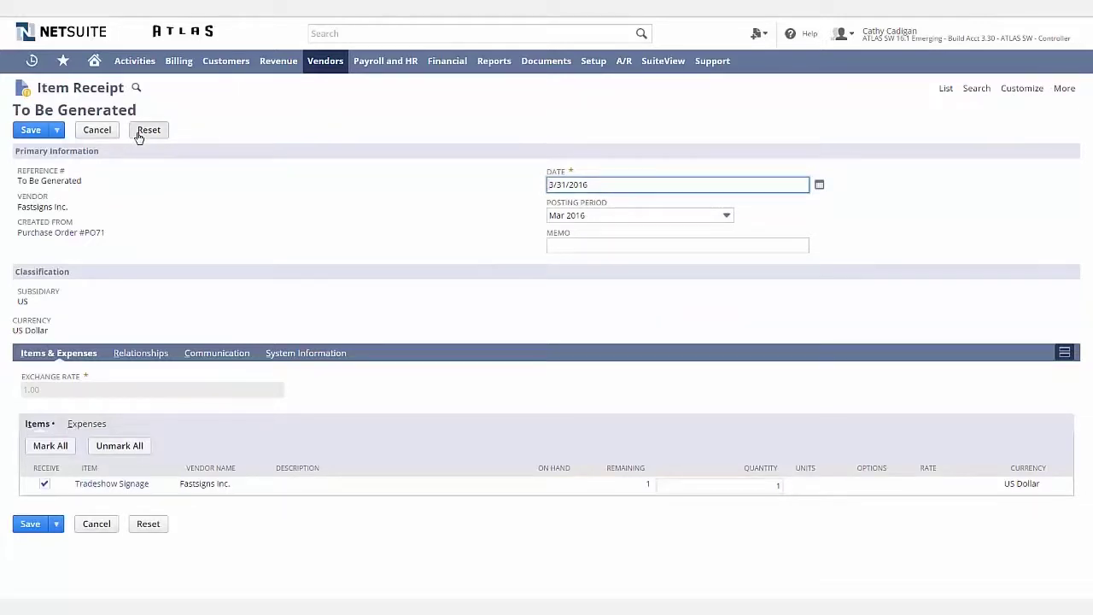
left_click(32, 132)
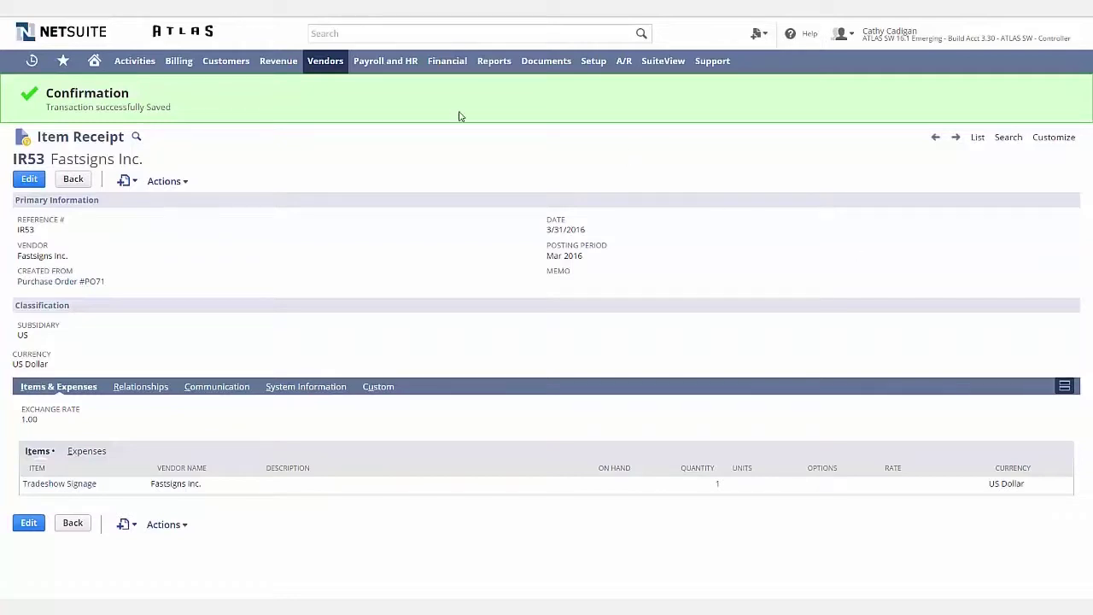
Step: Switch to the Build Acct 3.30 AP Analyst role and start a bill from the 3/31/2016 Fastsigns Inc. purchase order
mouse_move(328, 70)
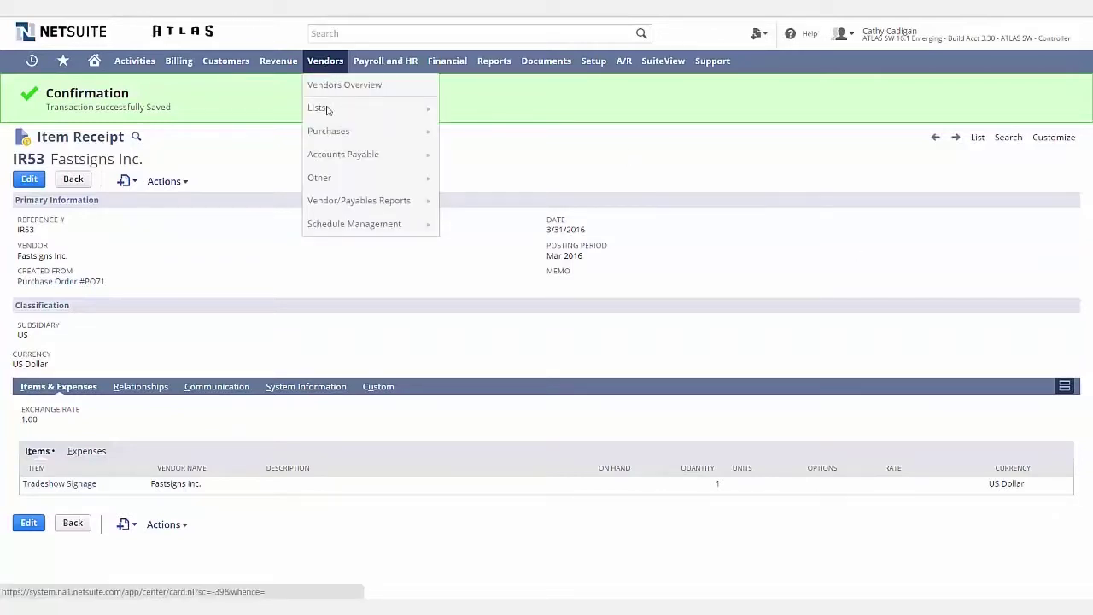
mouse_move(403, 135)
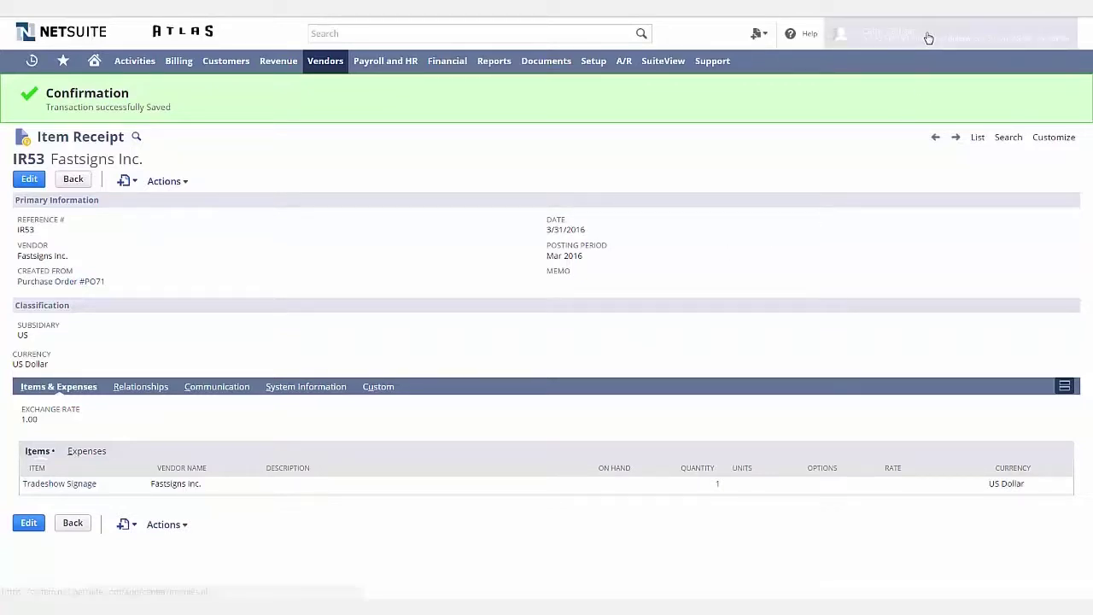
mouse_move(928, 34)
left_click(905, 164)
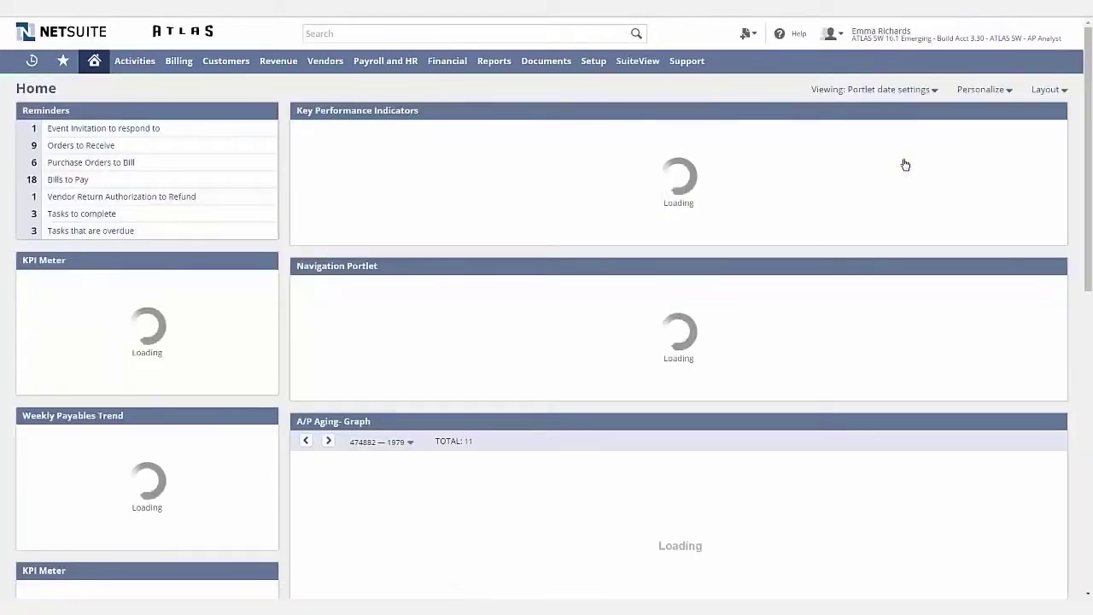
left_click(117, 163)
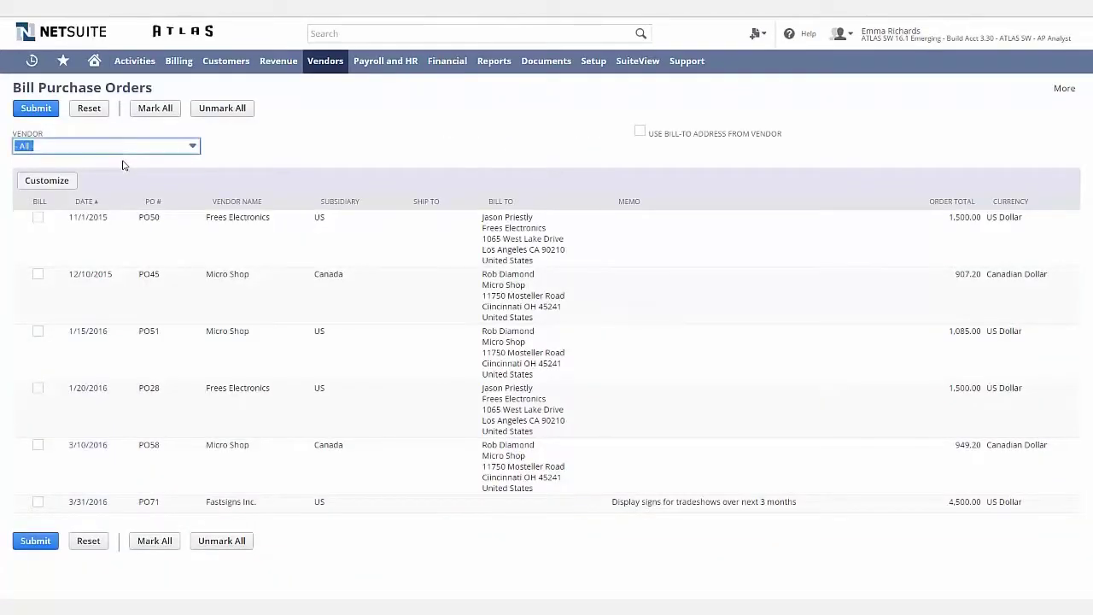
left_click(84, 504)
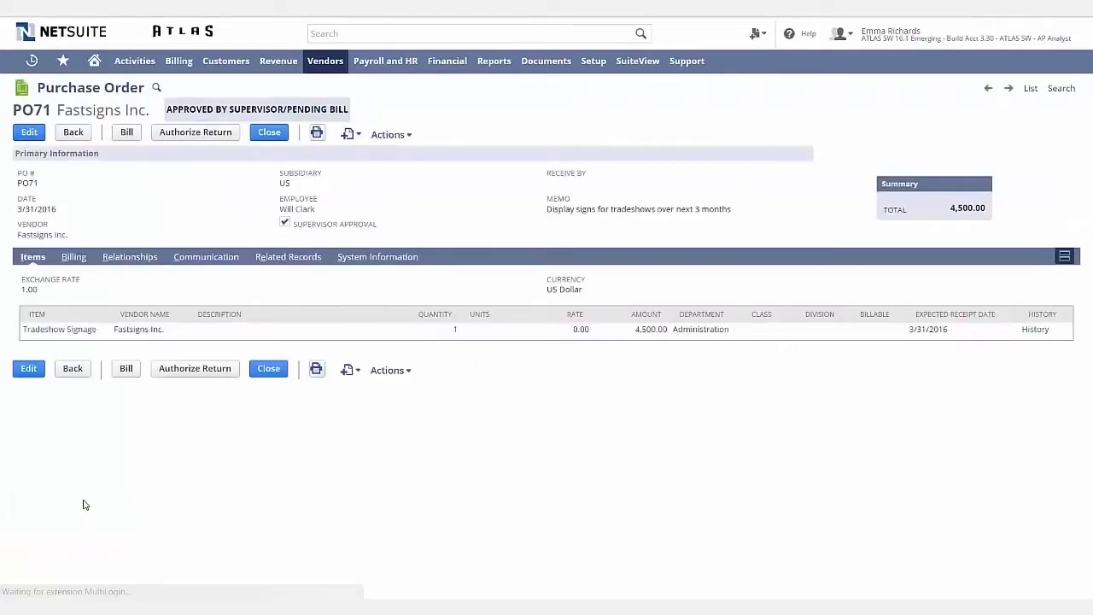
left_click(126, 135)
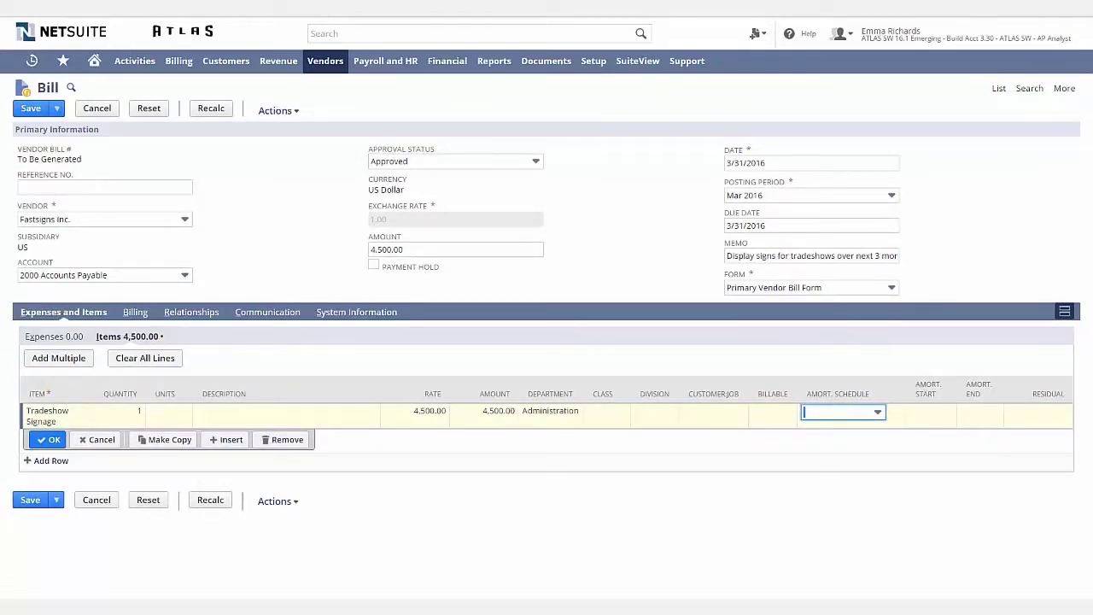
Step: Assign the Prepaid Expenses amortization schedule to the bill's Tradeshow Signage line, starting 4/1/2016 and ending 6/30/2016
left_click(878, 412)
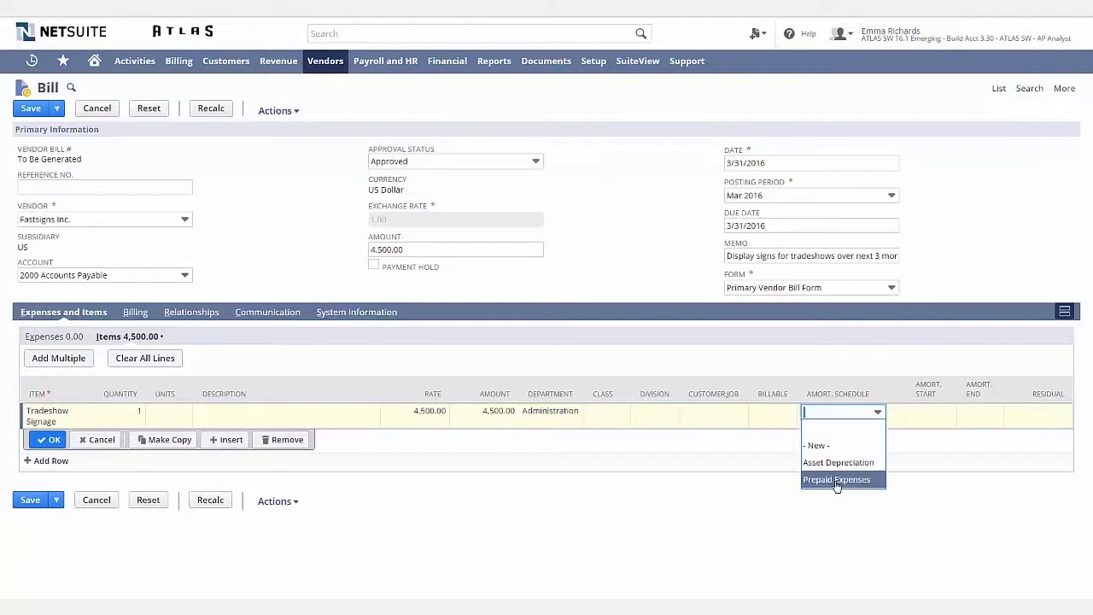
left_click(842, 479)
left_click(938, 419)
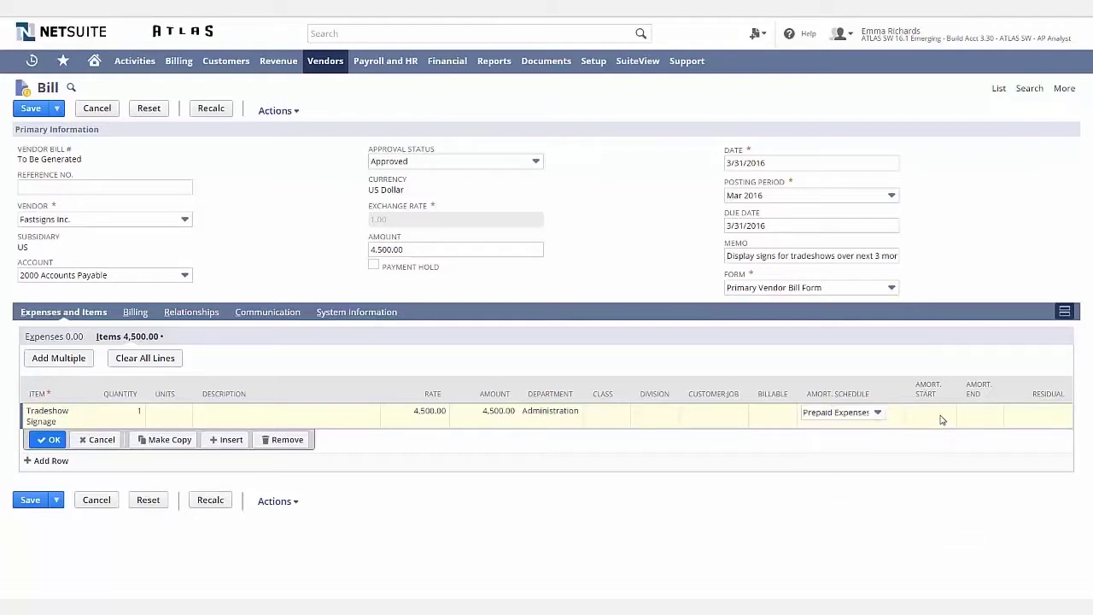
type("4/1/2016")
key("Tab")
type("6/30/2016")
key("Tab")
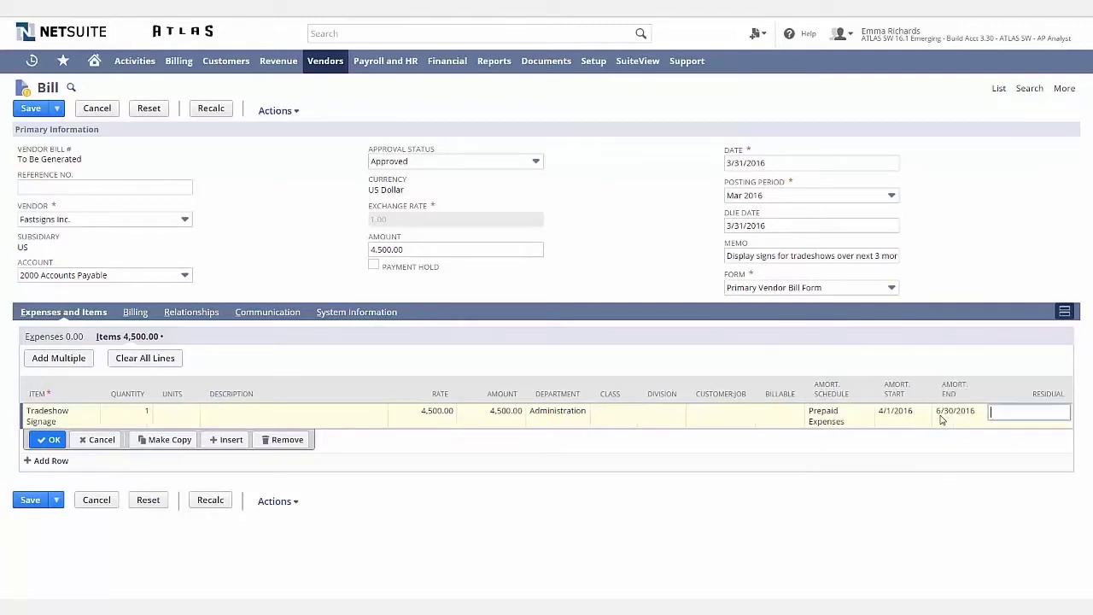
Step: Save the bill with reference number FS1234 and open the amortization schedule of its Tradeshow Signage line
left_click(49, 190)
type("FS1234")
key("Tab")
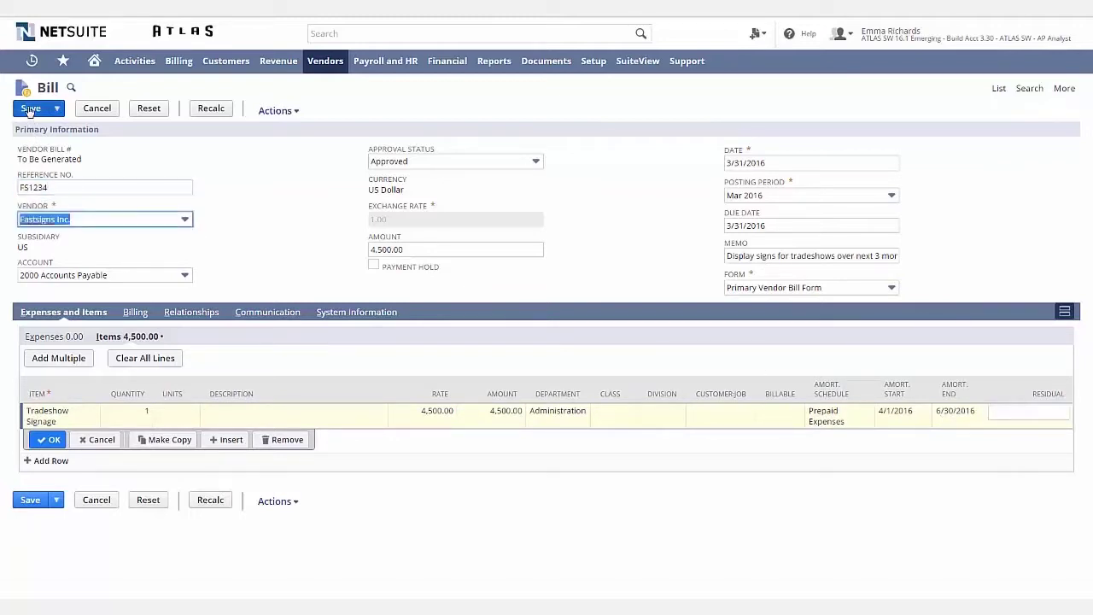
left_click(30, 109)
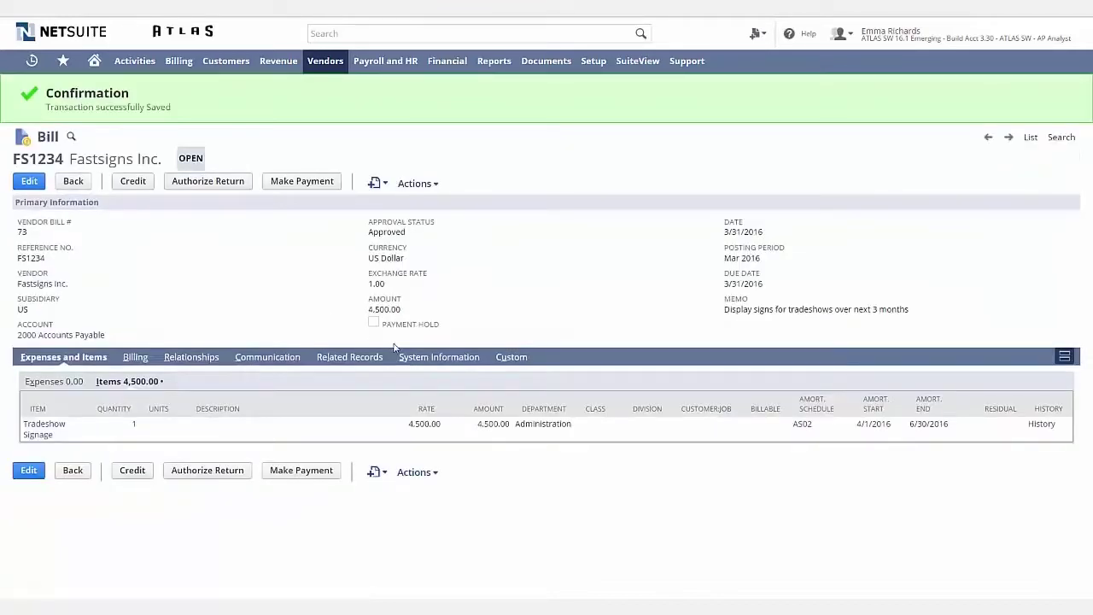
right_click(800, 427)
left_click(801, 428)
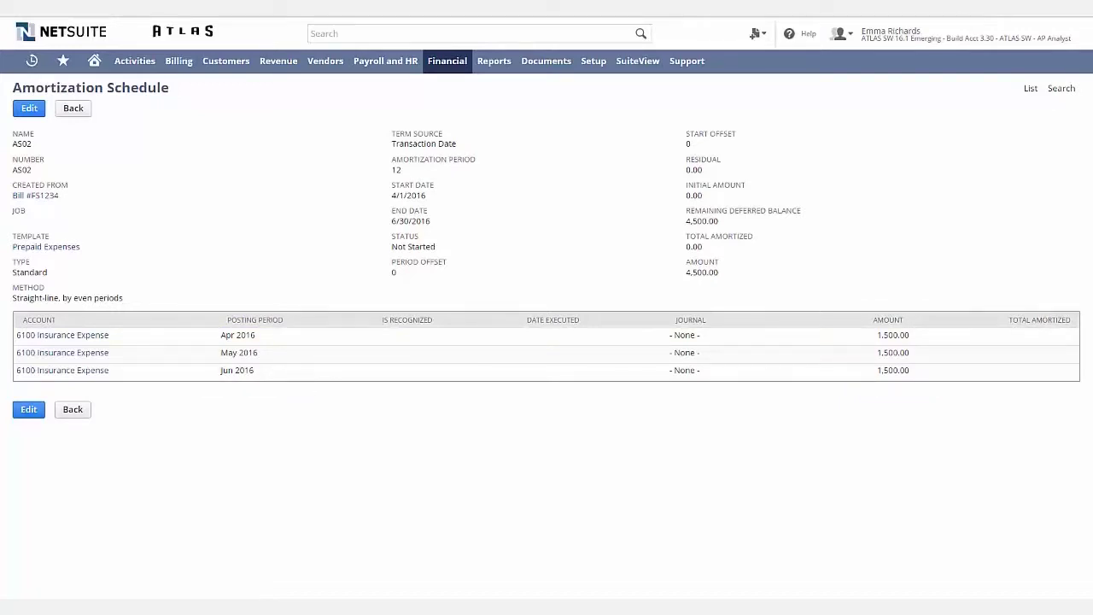
Step: Switch to the Build Acct 3.30 Controller role and find and open the Amortization Forecast Detail report
mouse_move(947, 36)
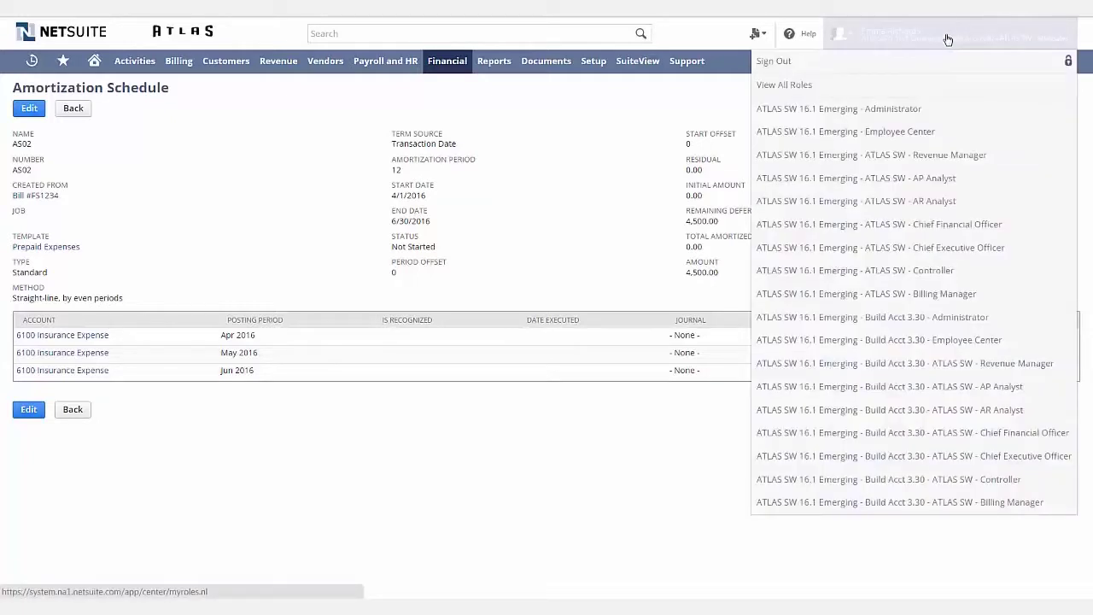
left_click(948, 481)
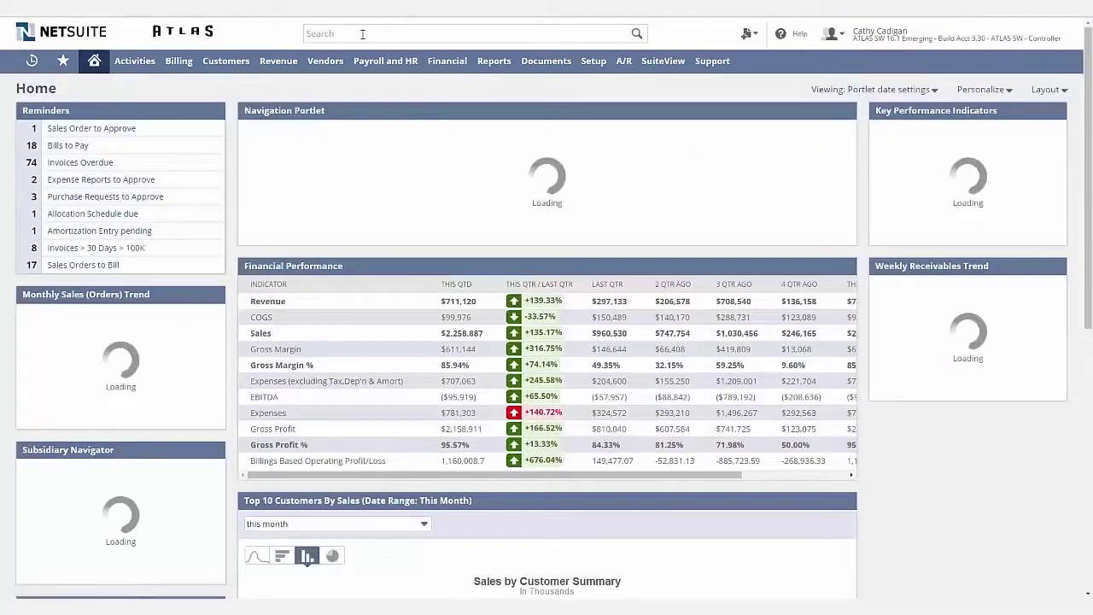
left_click(362, 34)
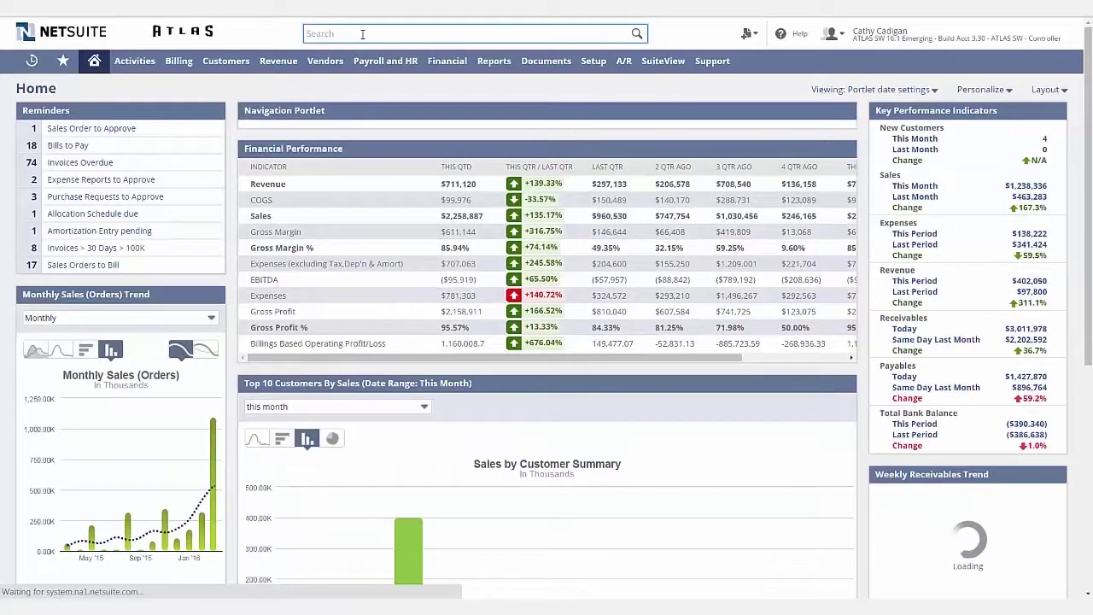
type("Amorti")
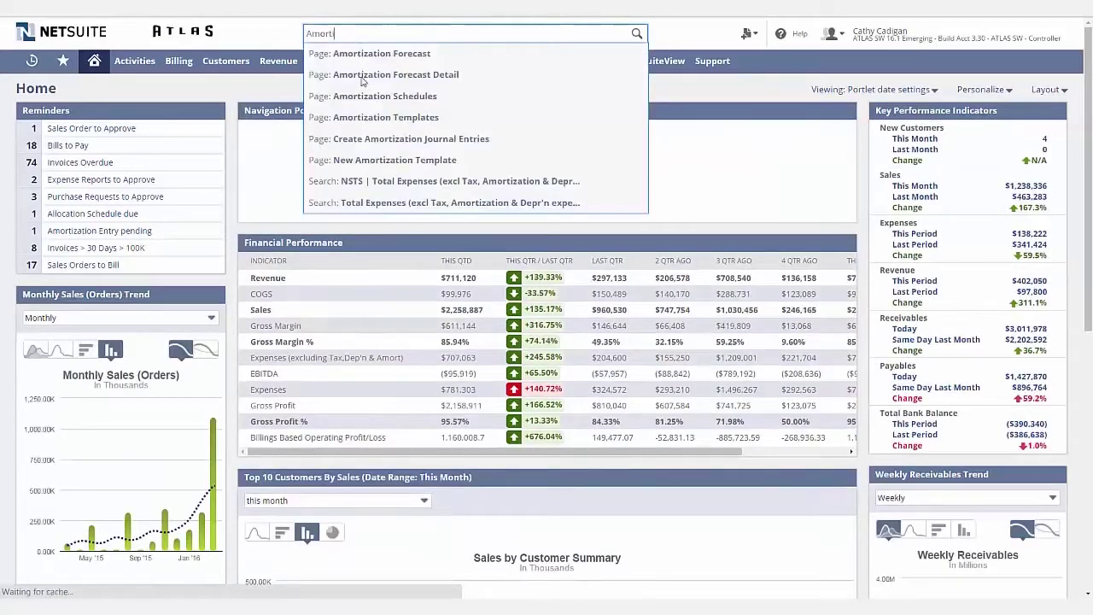
left_click(362, 79)
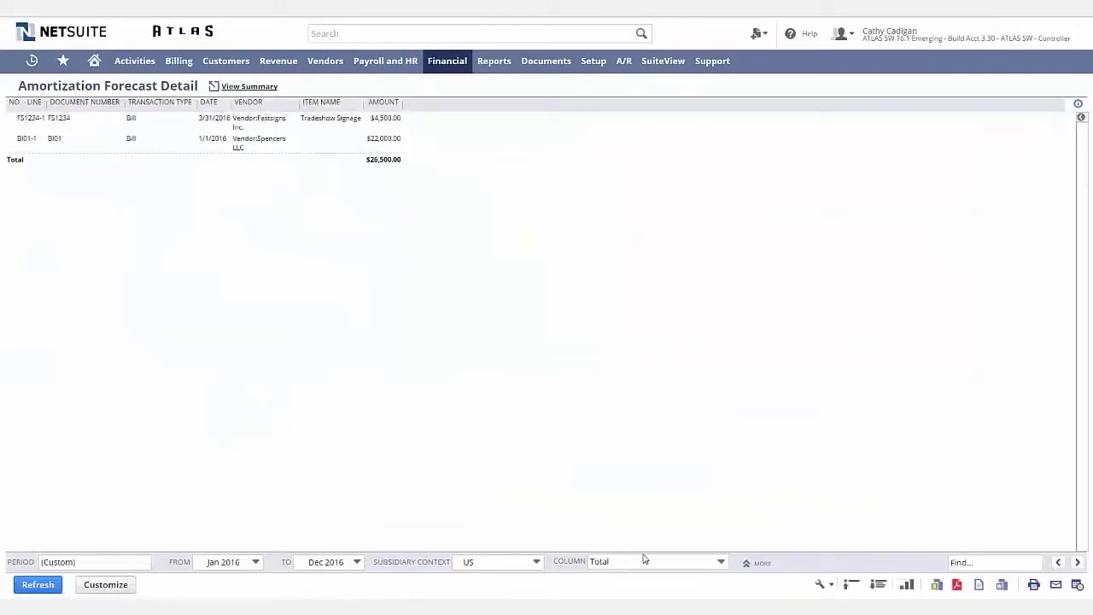
Step: Break the Amortization Forecast Detail report into Accounting Period columns and refresh it
left_click(720, 562)
left_click_drag(727, 489, 725, 539)
left_click(632, 478)
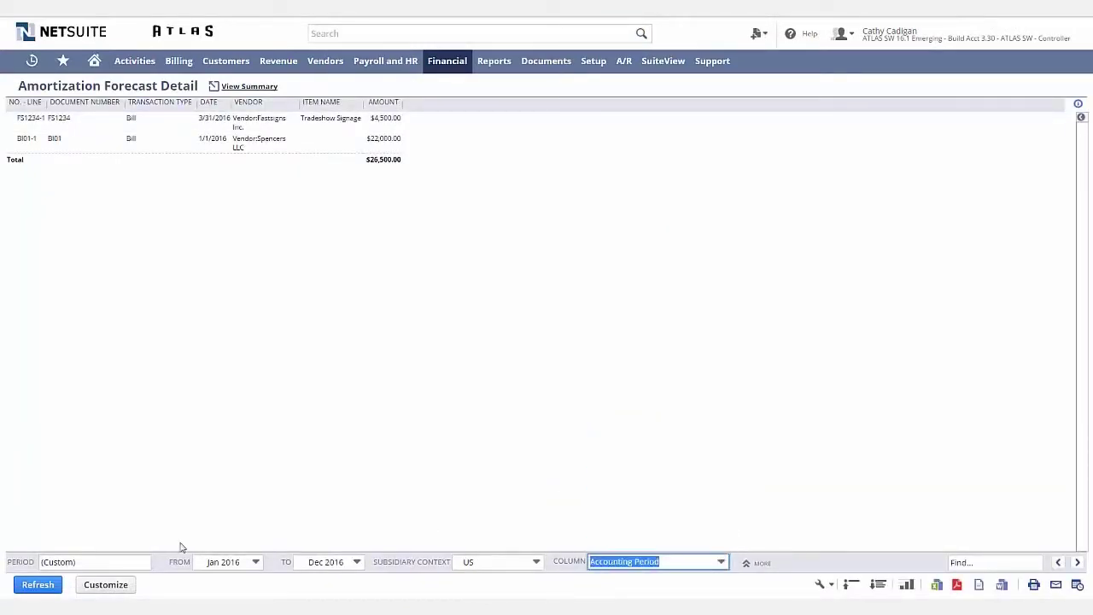
left_click(49, 586)
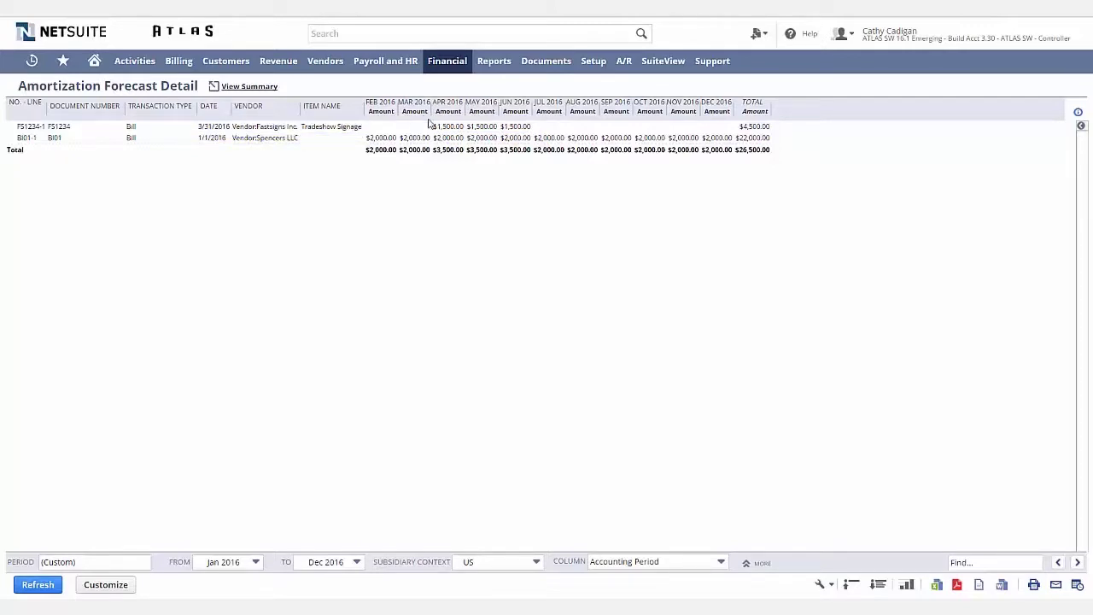
Step: Open the pending amortization entries from the home dashboard in a new tab and create the journal entries for posting period Apr 2016
right_click(92, 62)
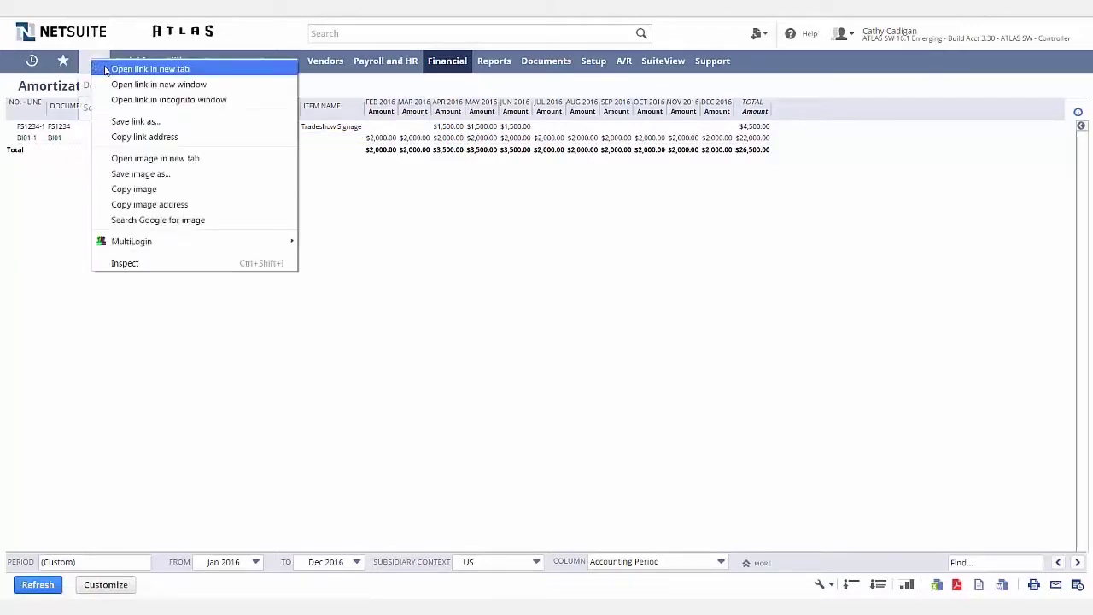
left_click(105, 70)
left_click(152, 7)
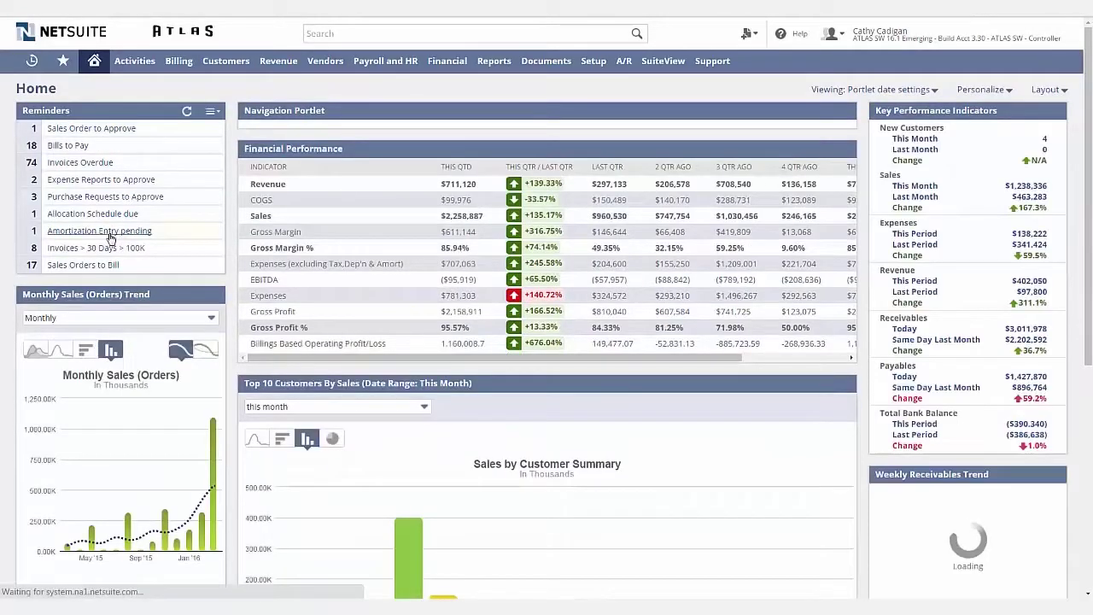
left_click(110, 239)
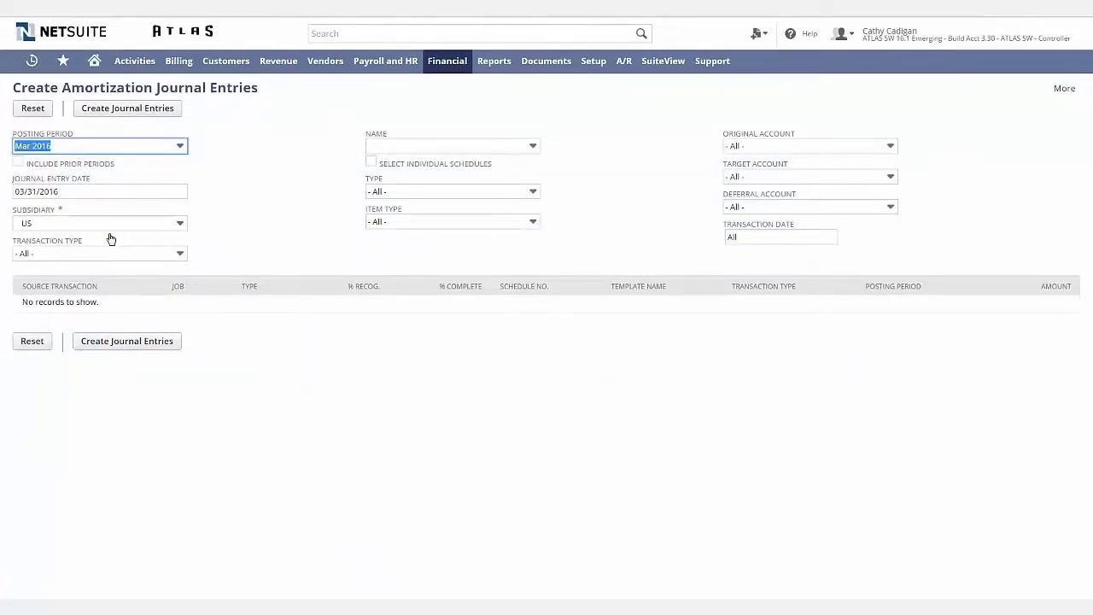
left_click(180, 146)
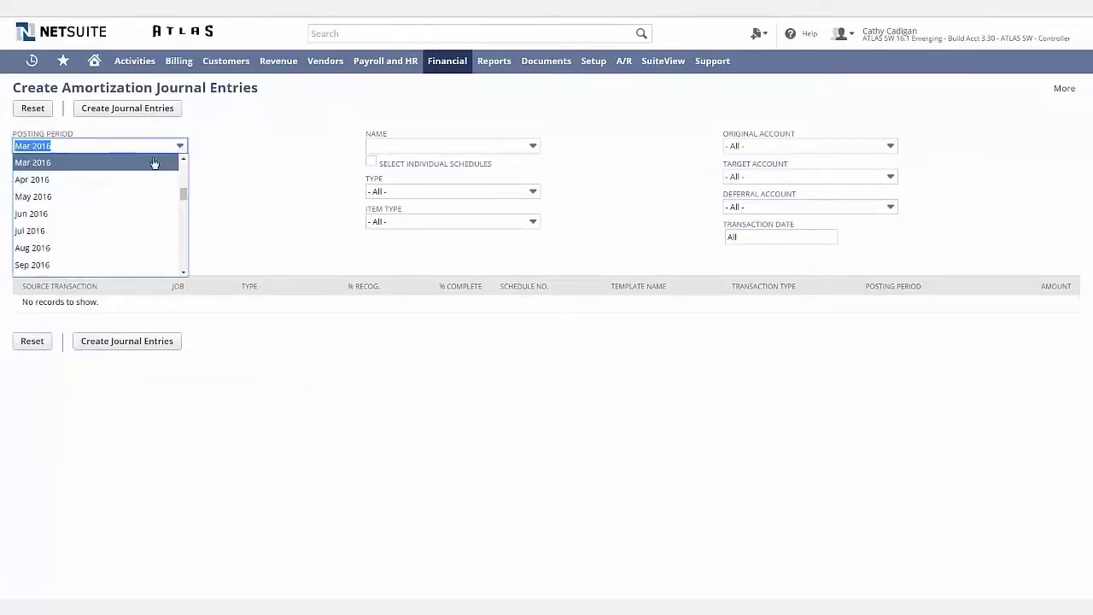
left_click(94, 178)
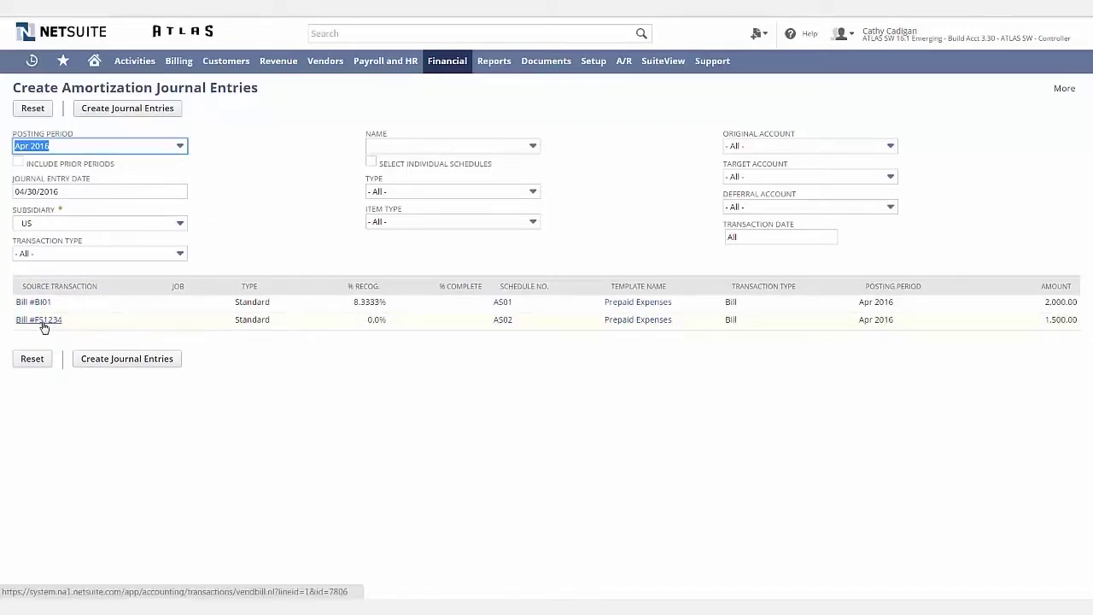
left_click(141, 111)
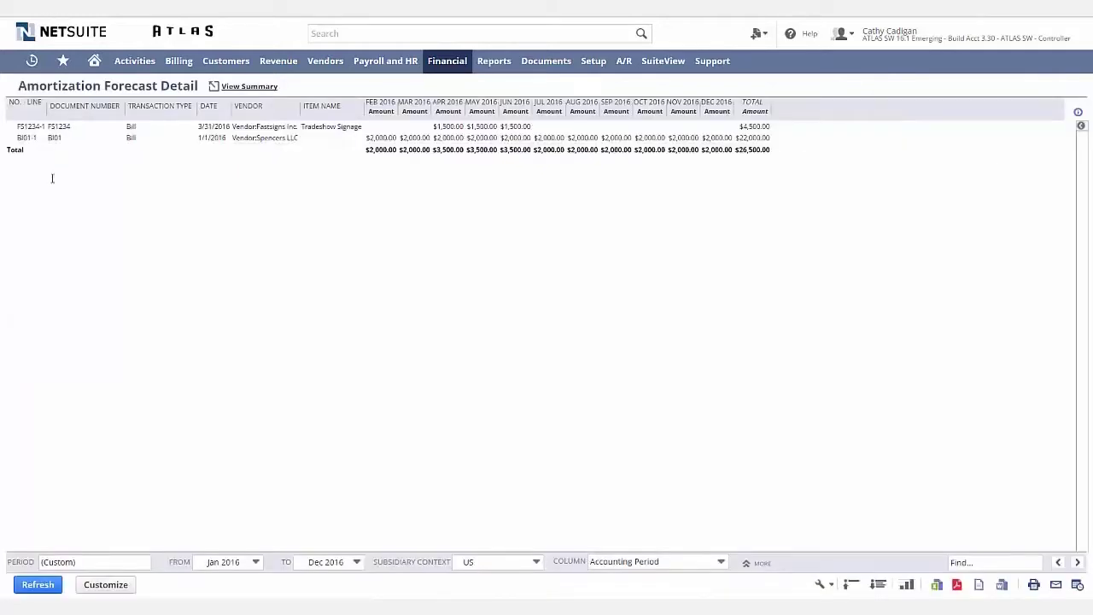
Step: Refresh the Amortization Forecast Detail report to reflect the posted April 2016 journal entries
left_click(38, 588)
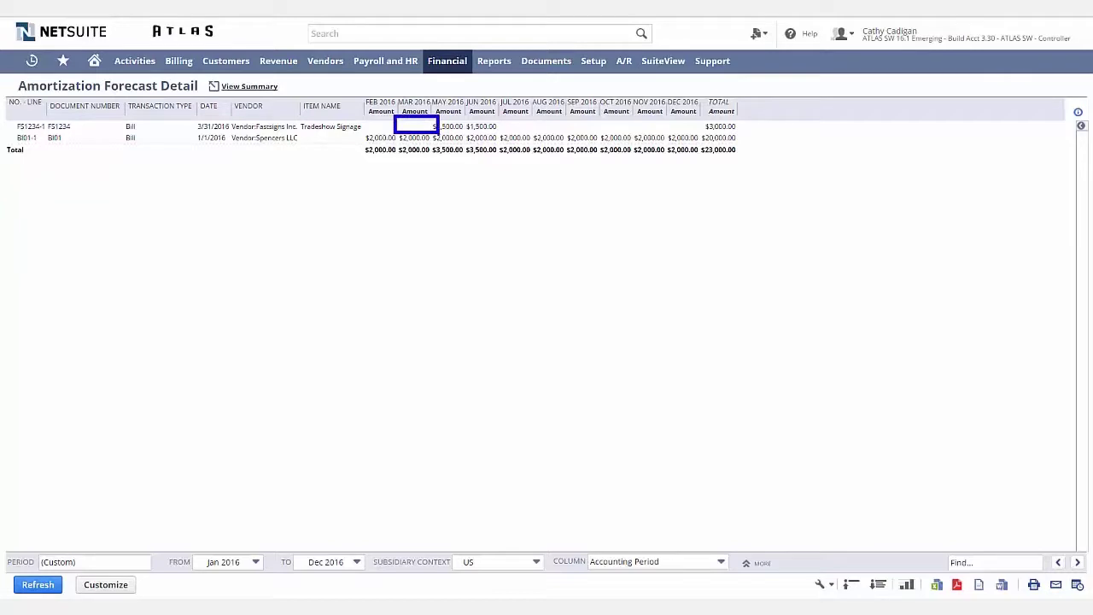
Step: Start a schedule for the Amortization Forecast Detail report, allow it to run more than once, and discard it unsaved
left_click(1078, 586)
left_click_drag(941, 214, 831, 129)
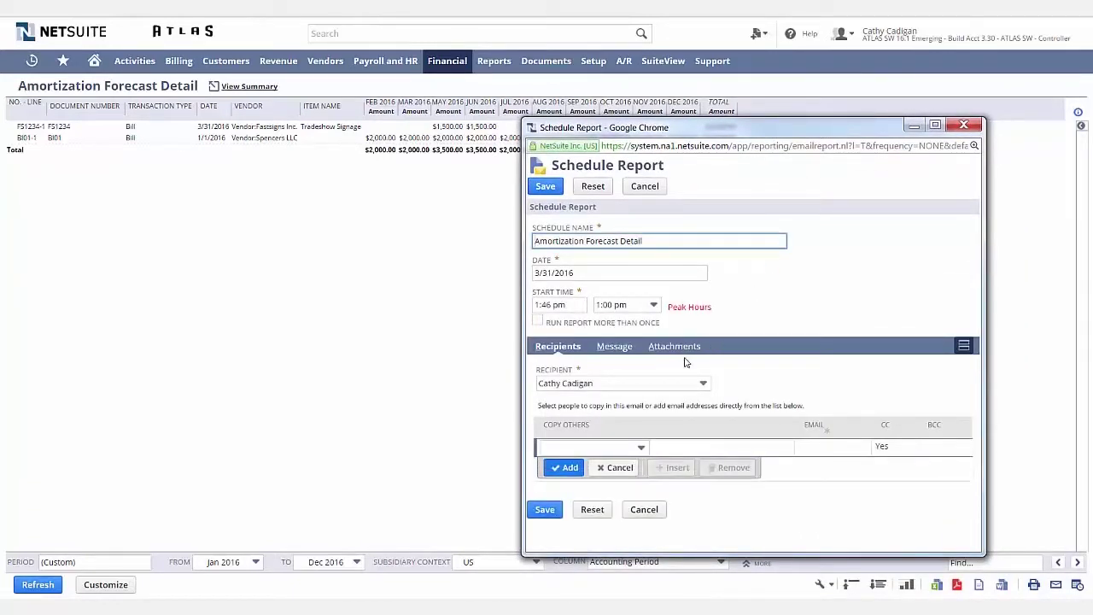
left_click(538, 321)
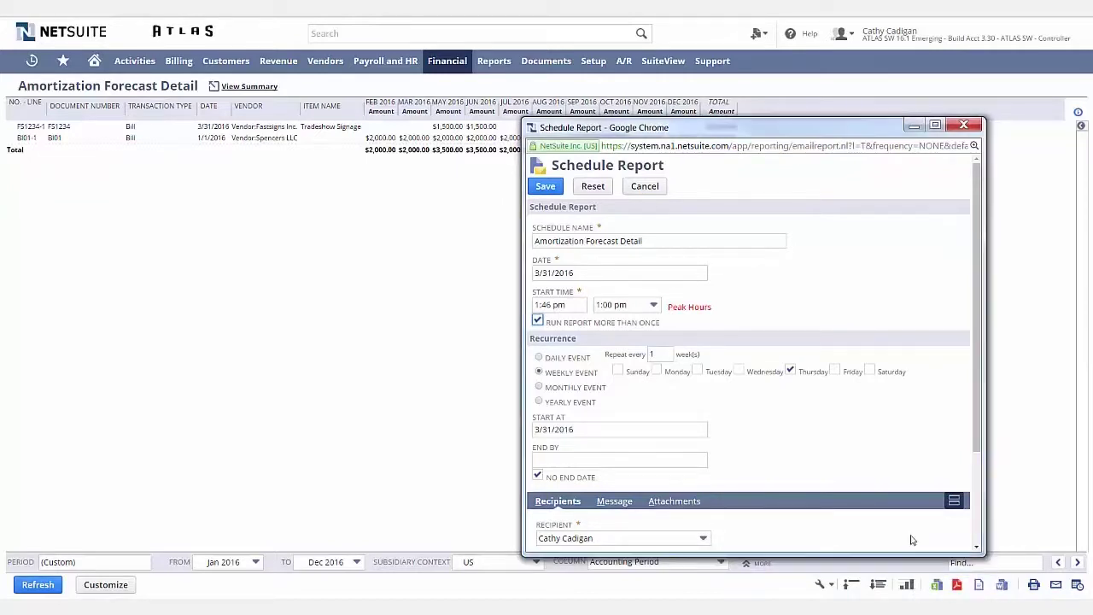
left_click(964, 126)
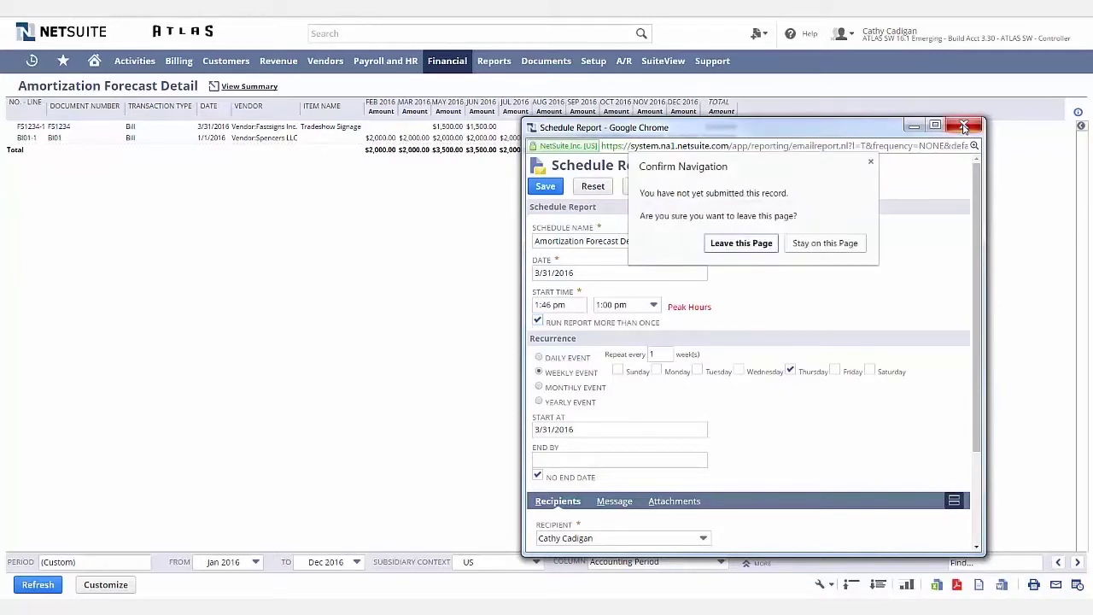
left_click(753, 244)
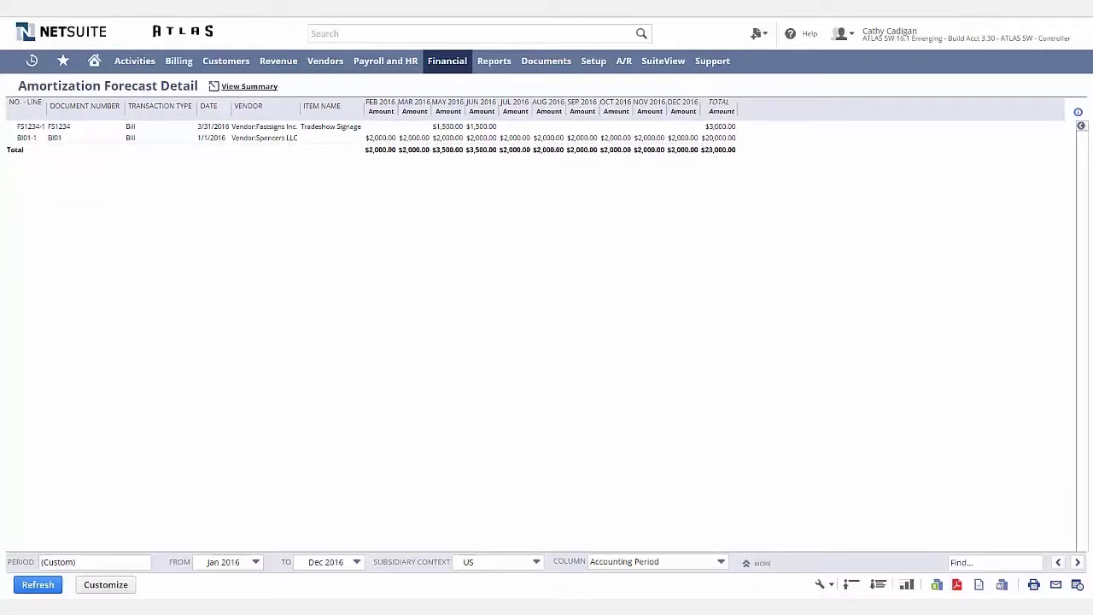
Step: From the home dashboard's bills to pay, prepare payment of Fastsigns Inc. bill FS1234 from 1010 Checking : US Checking, and leave it unsaved
left_click(93, 64)
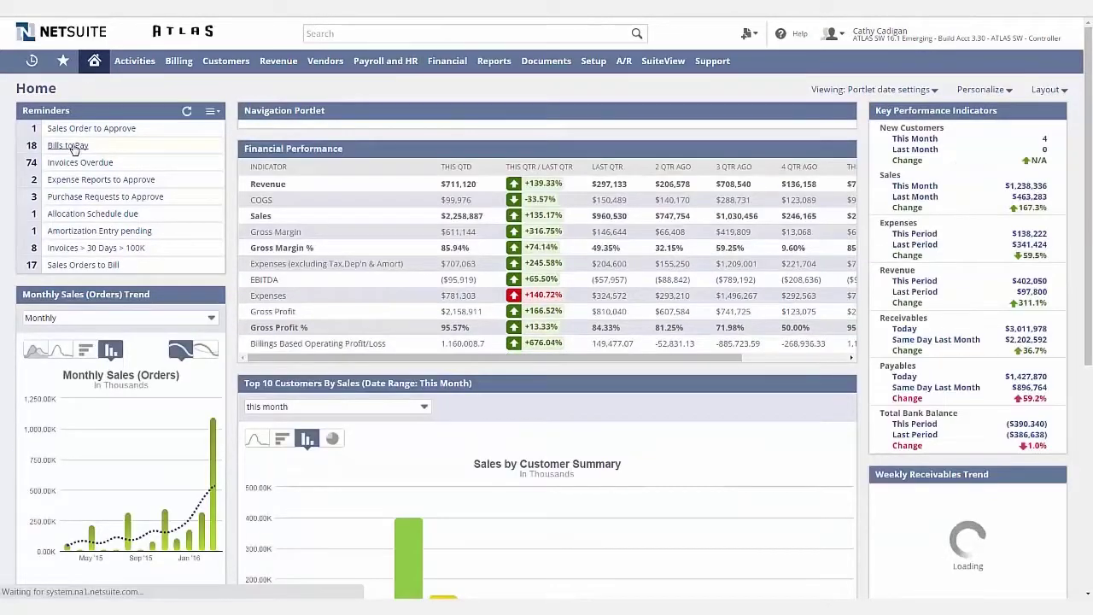
left_click(69, 146)
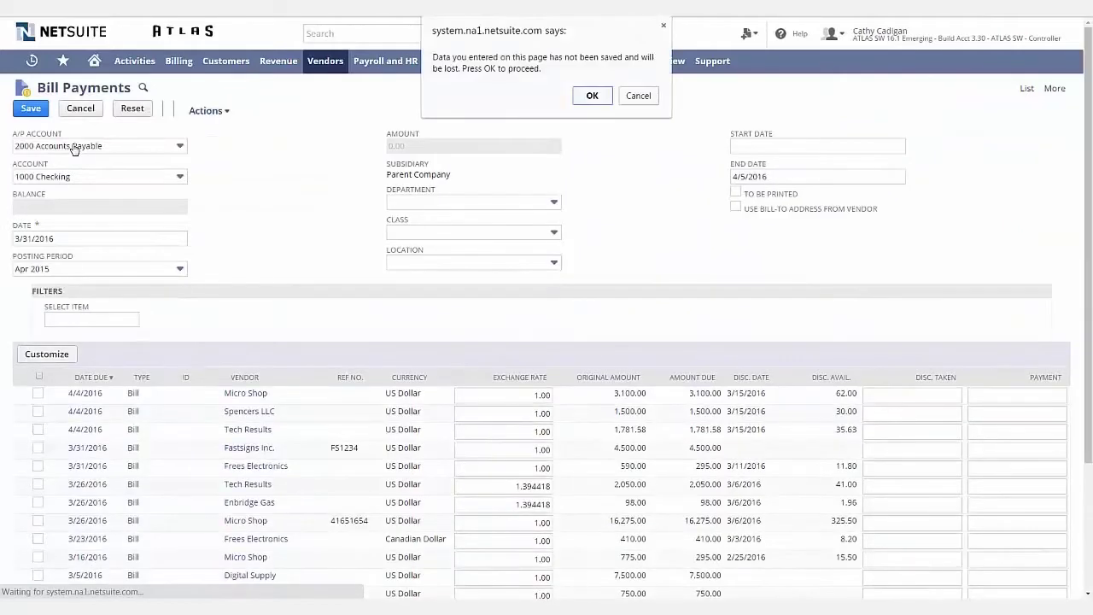
left_click(592, 96)
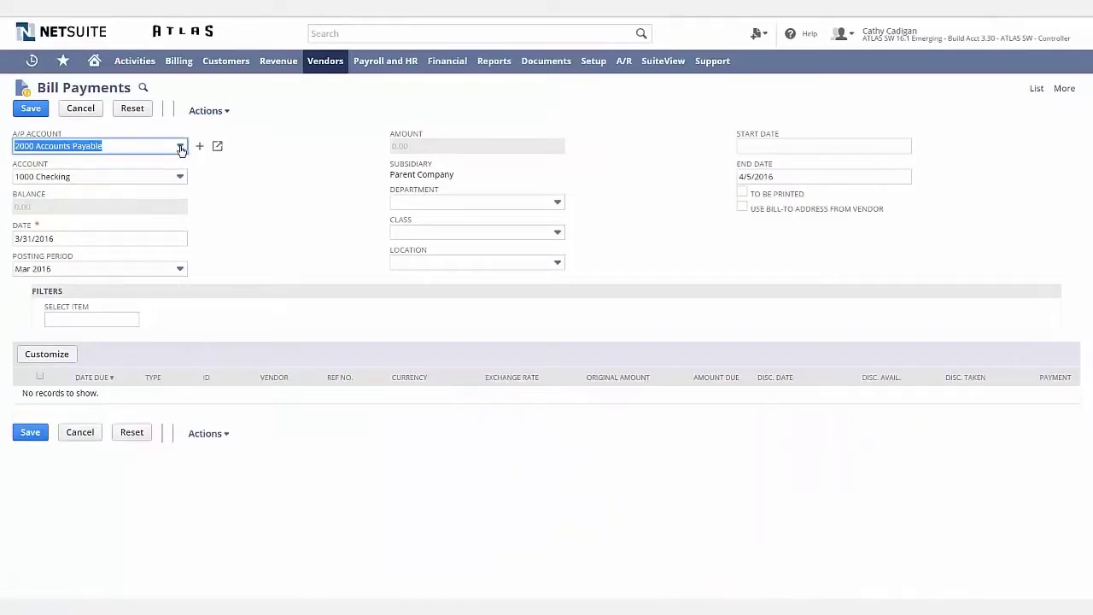
left_click(180, 177)
left_click(141, 213)
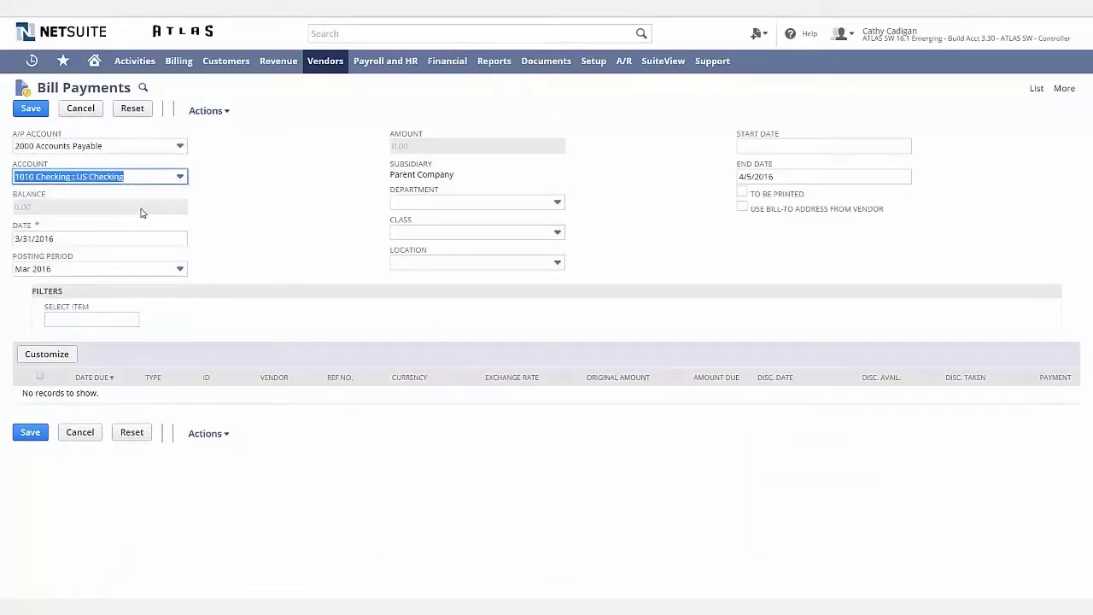
left_click(37, 467)
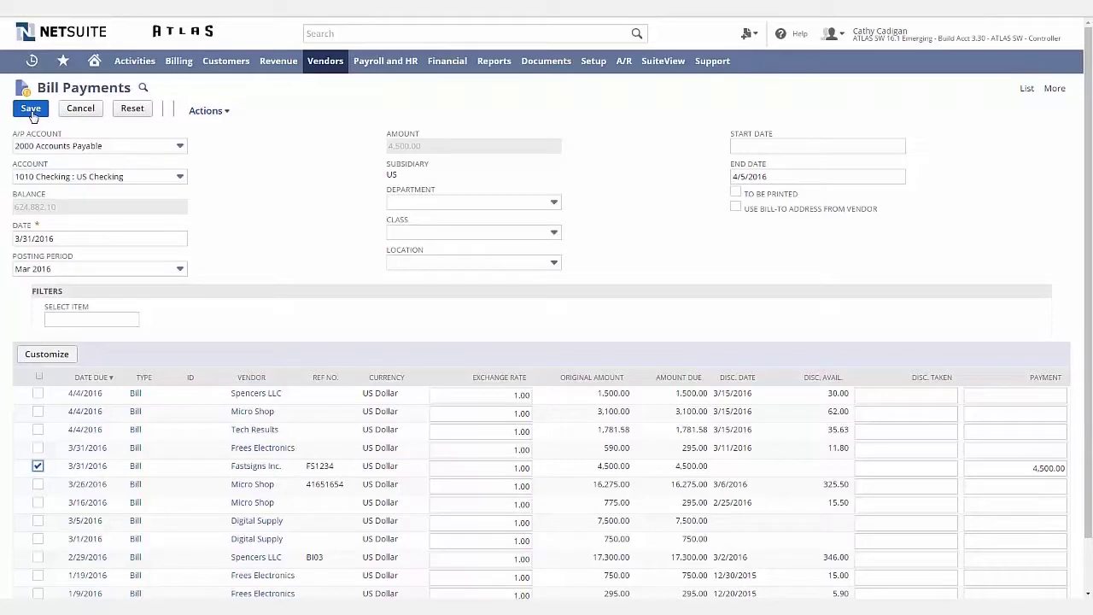
left_click(90, 65)
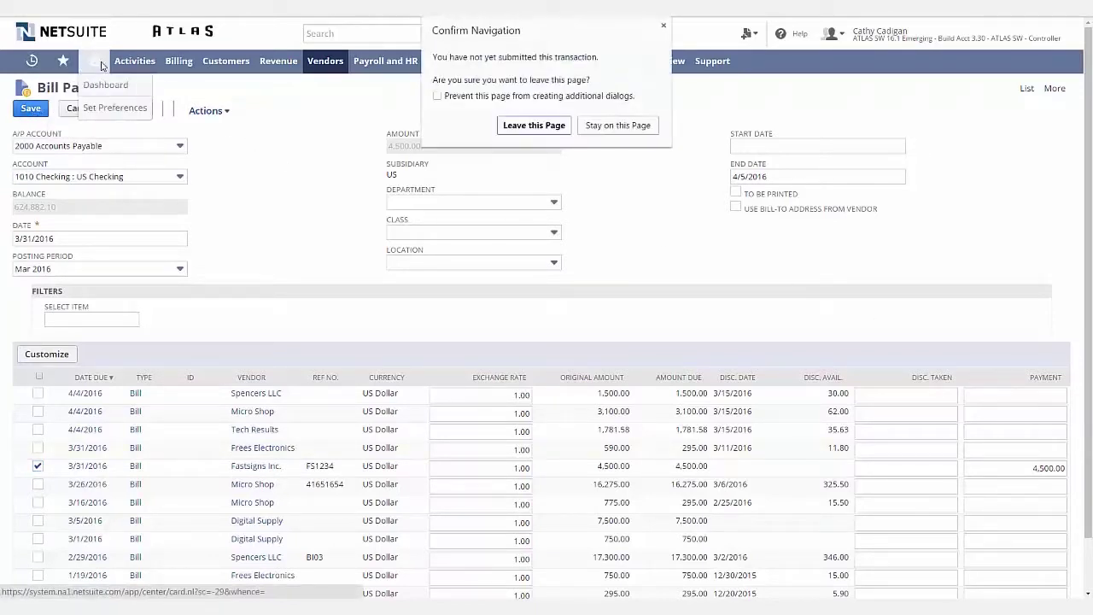
left_click(510, 129)
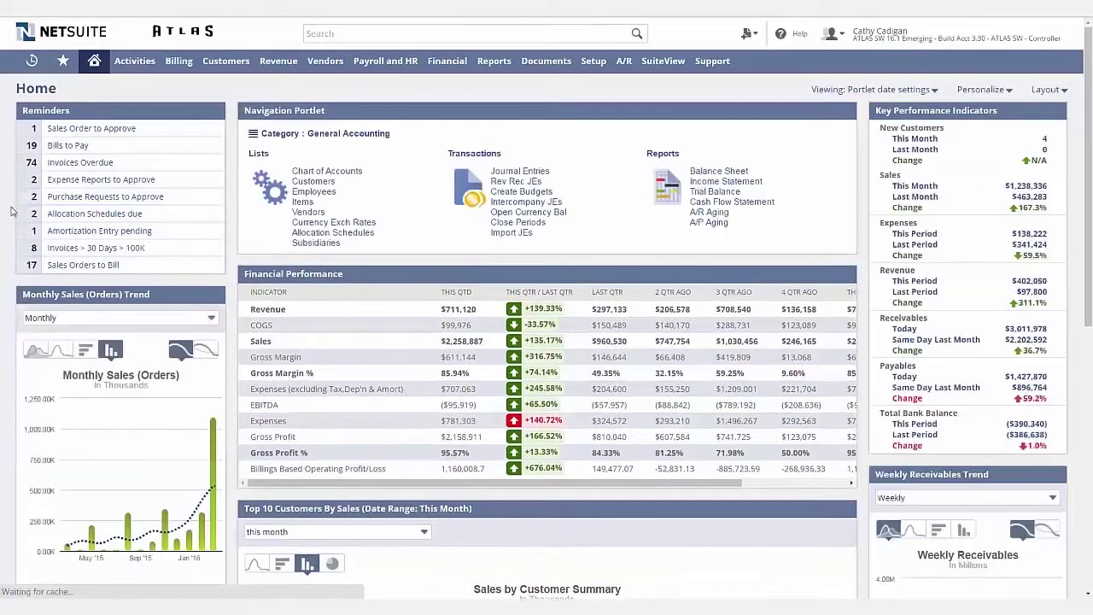
Step: From the allocation schedules due, view Insurance (Dept Allocation) and examine its allocation mode, destination departments and weights
left_click(57, 217)
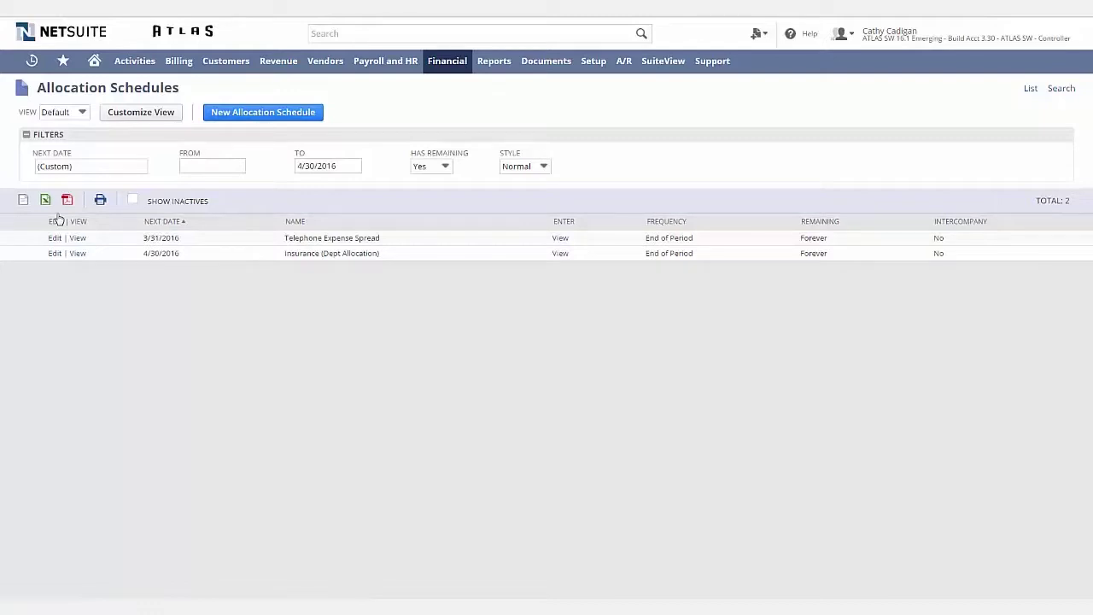
left_click(78, 255)
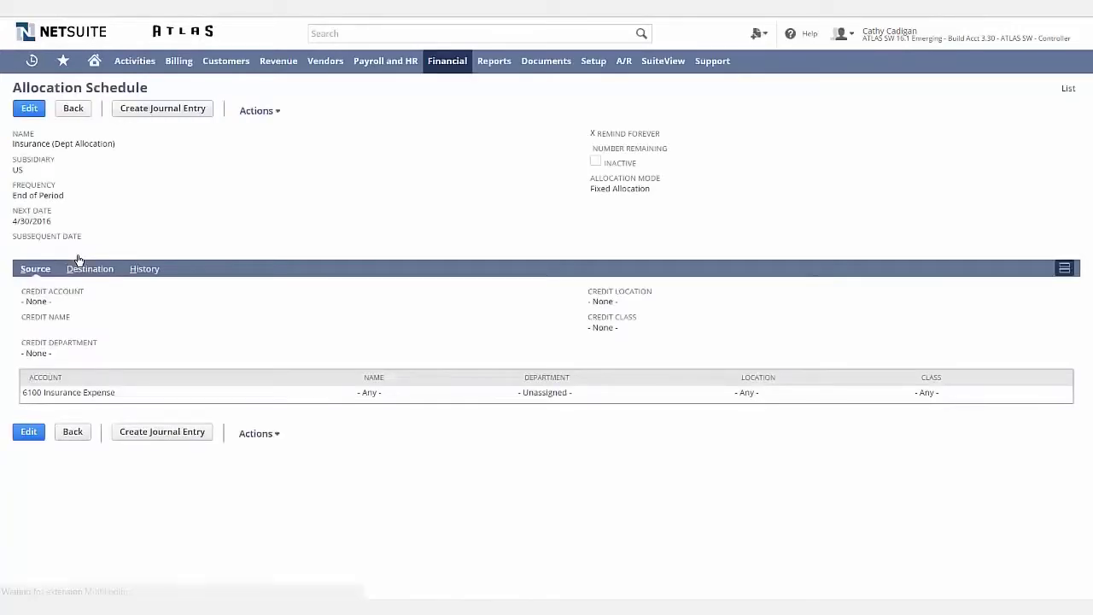
left_click(80, 270)
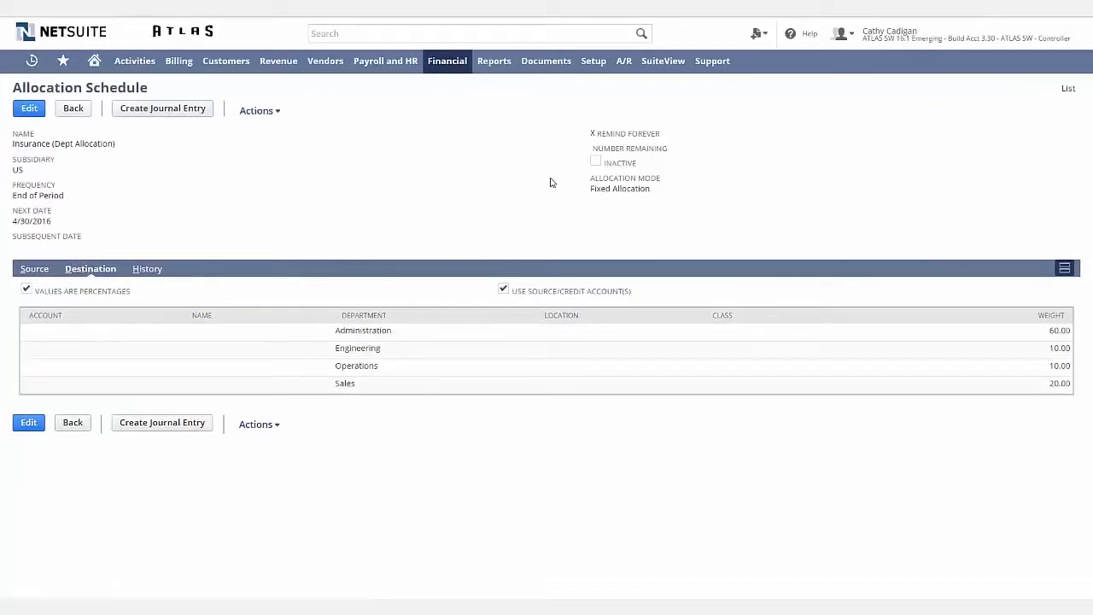
key("ctrl+2")
left_click_drag(565, 169, 674, 200)
mouse_move(325, 307)
left_mouse_down()
mouse_move(381, 335)
mouse_move(409, 395)
left_mouse_up()
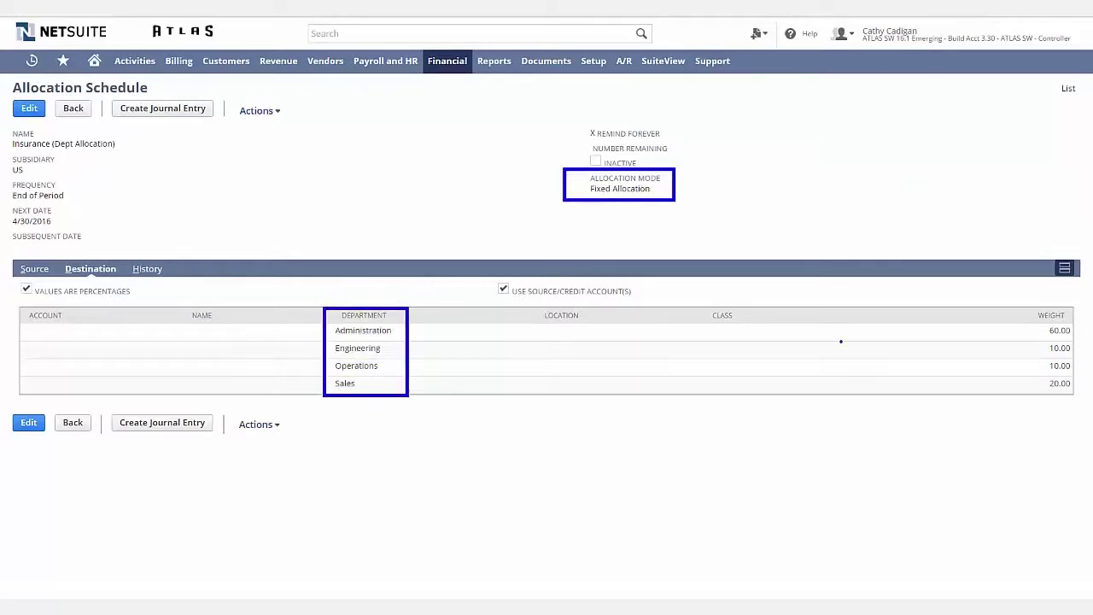
mouse_move(1017, 304)
left_mouse_down()
mouse_move(1074, 370)
mouse_move(1081, 399)
left_mouse_up()
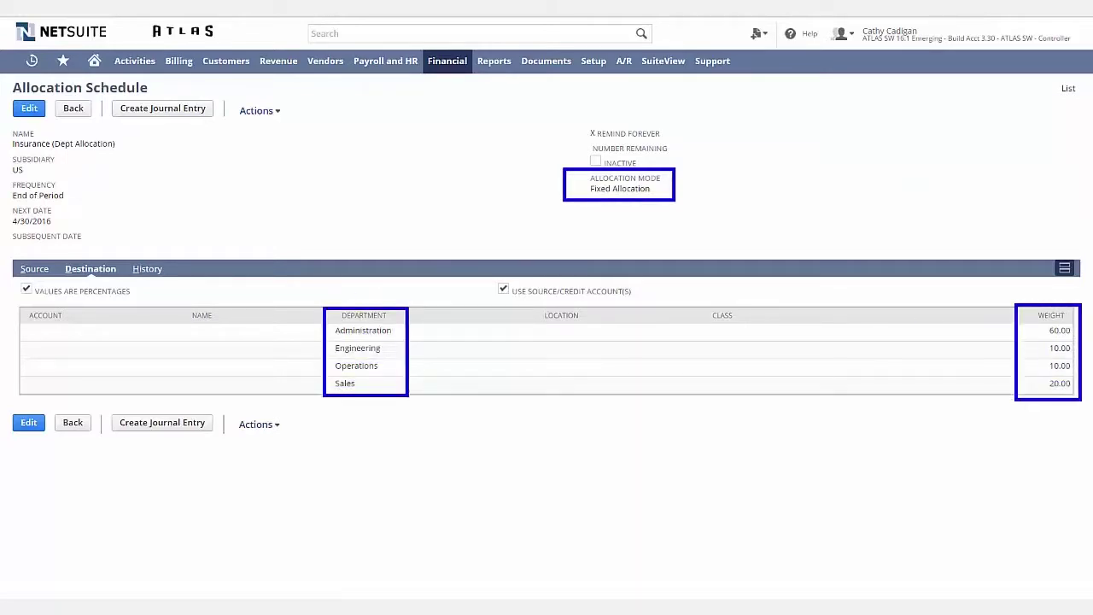
key("Escape")
Step: Open the Income Statement in a new tab, break it into Department columns and refresh it
mouse_move(179, 61)
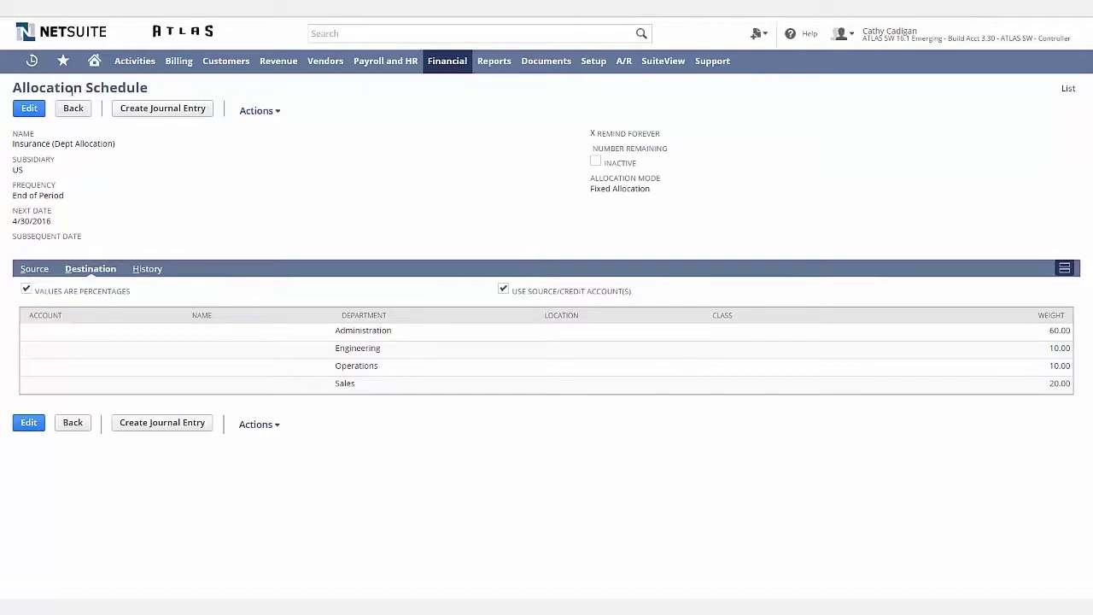
mouse_move(59, 69)
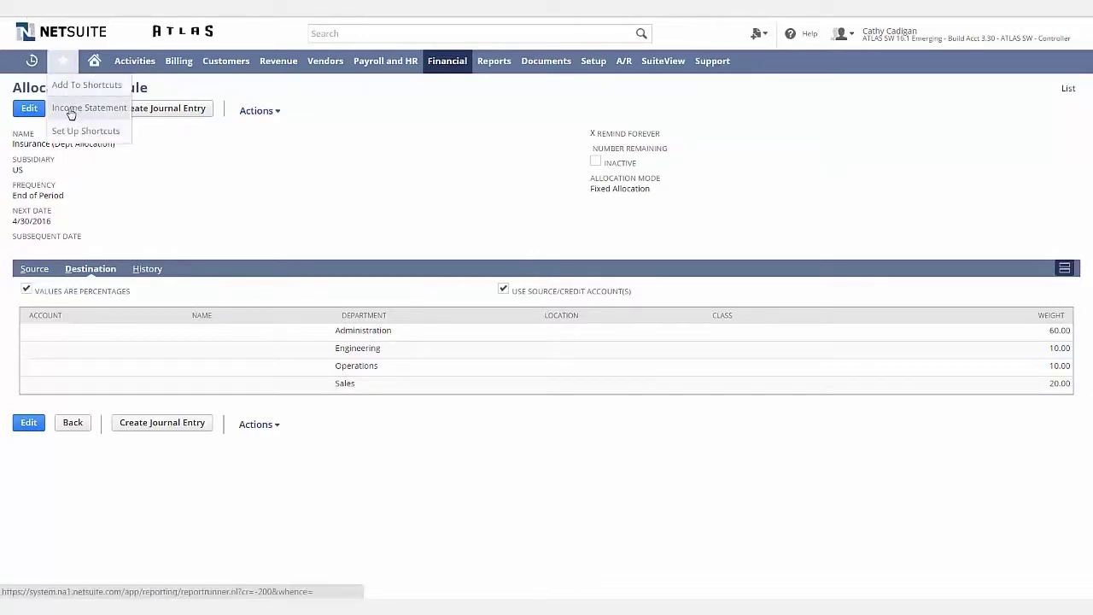
right_click(73, 109)
left_click(102, 116)
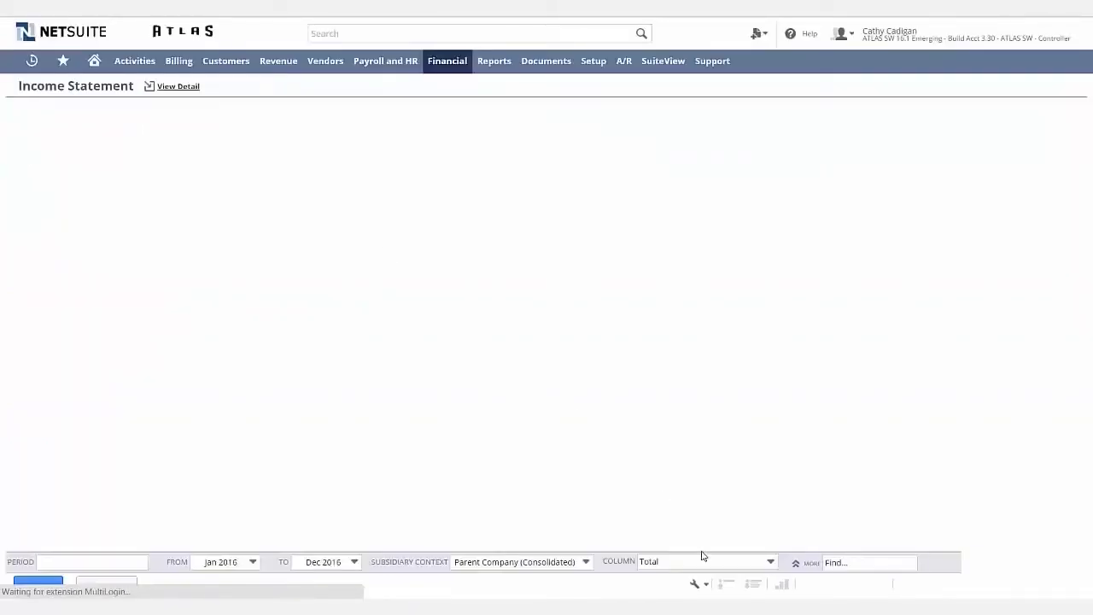
left_click(771, 563)
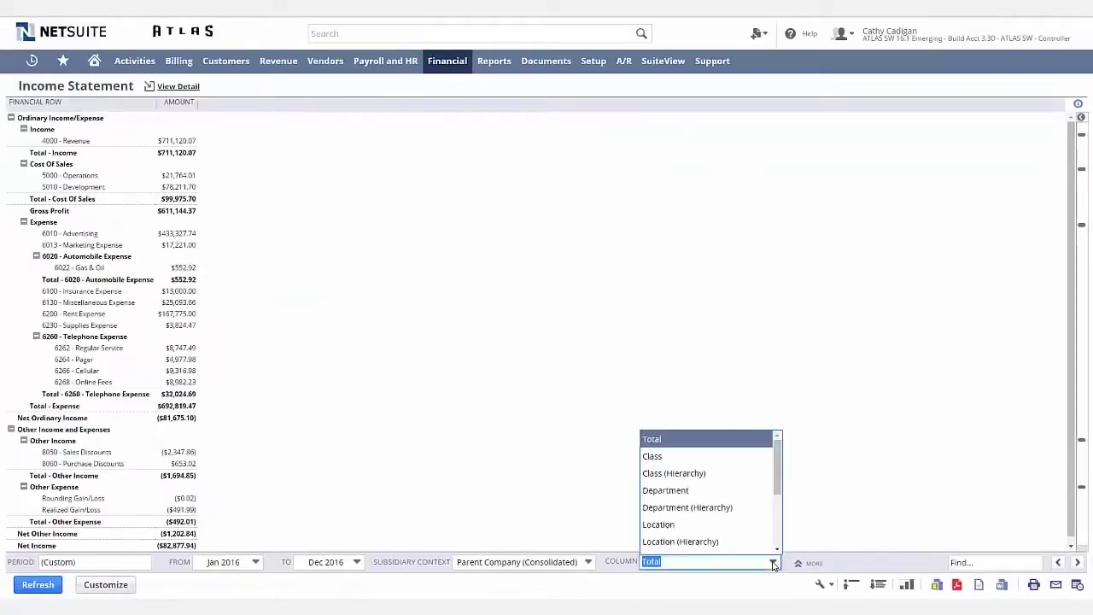
left_click(671, 491)
left_click(39, 585)
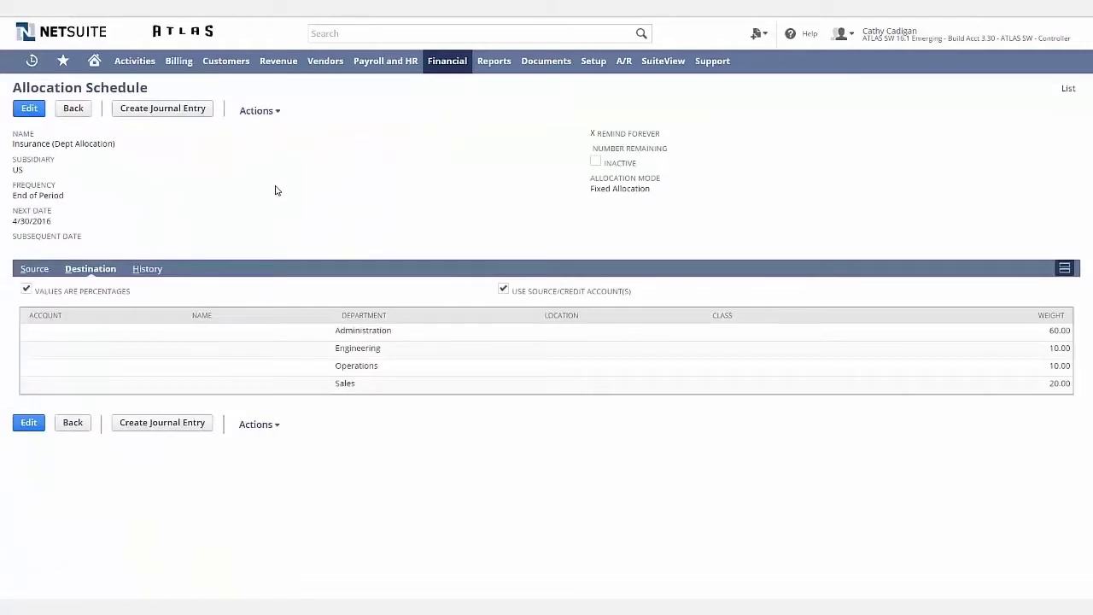
Step: Create the journal entry for the Insurance (Dept Allocation) schedule and refresh the Income Statement
left_click(164, 113)
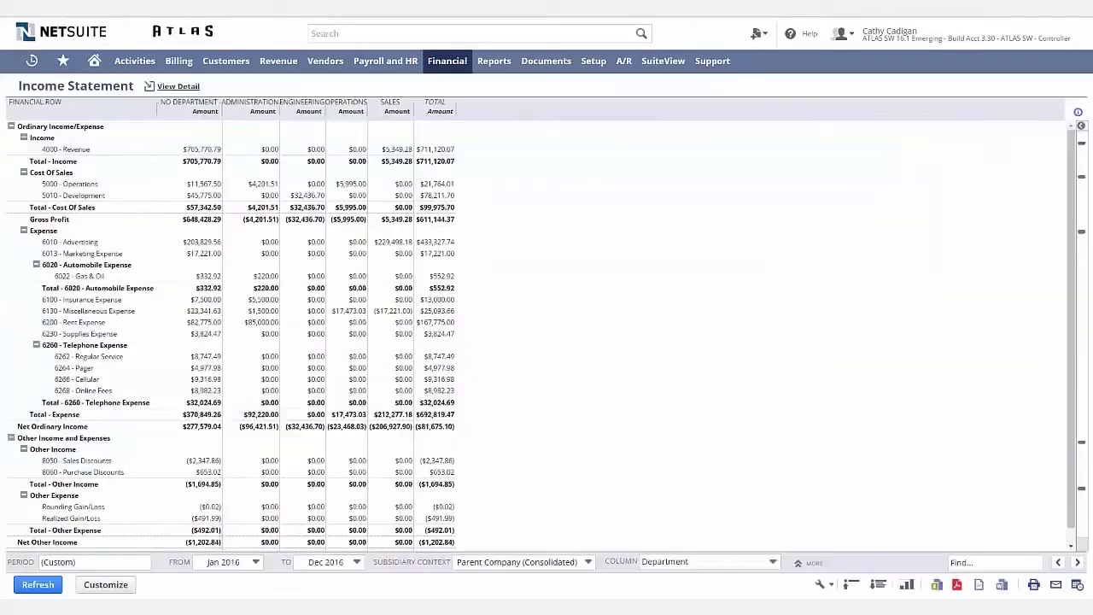
left_click(39, 585)
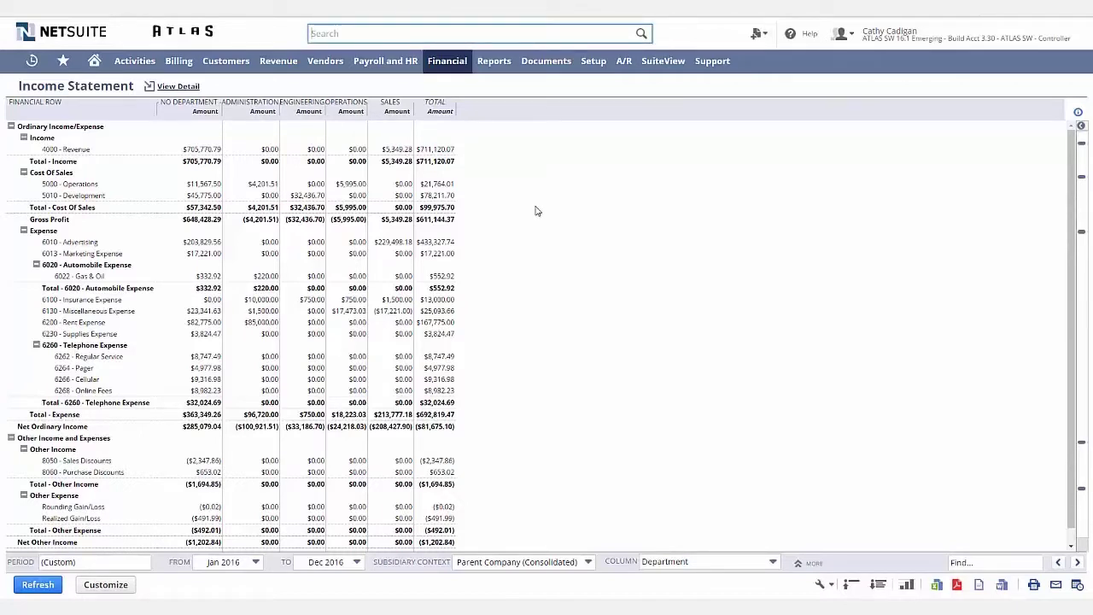
Step: Search for "Open Purchas" and open the Open Purchase Orders page
type("Open Purchas")
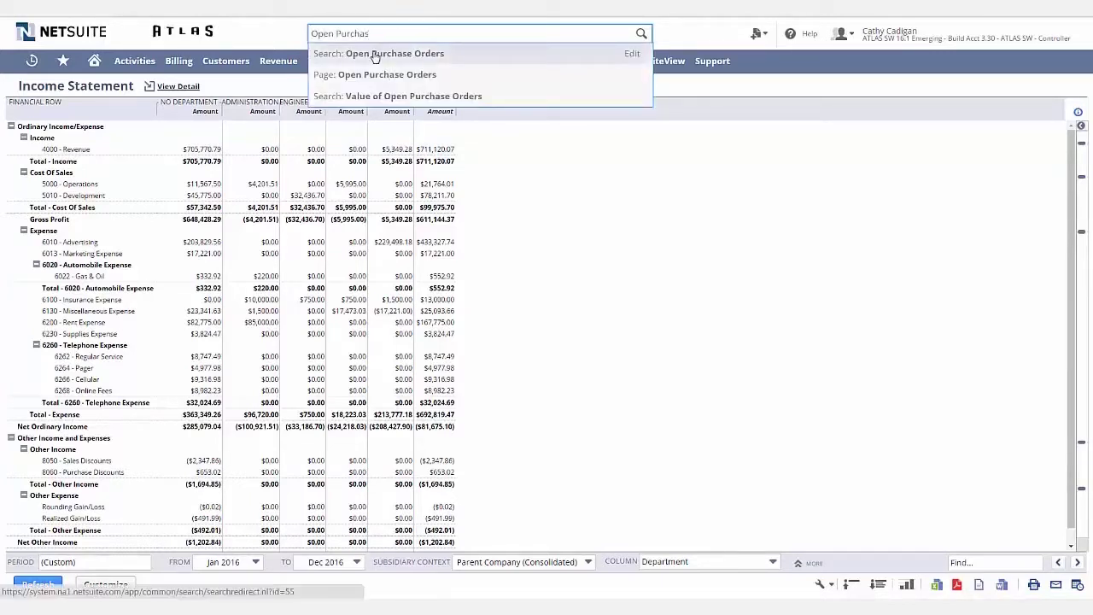
left_click(376, 76)
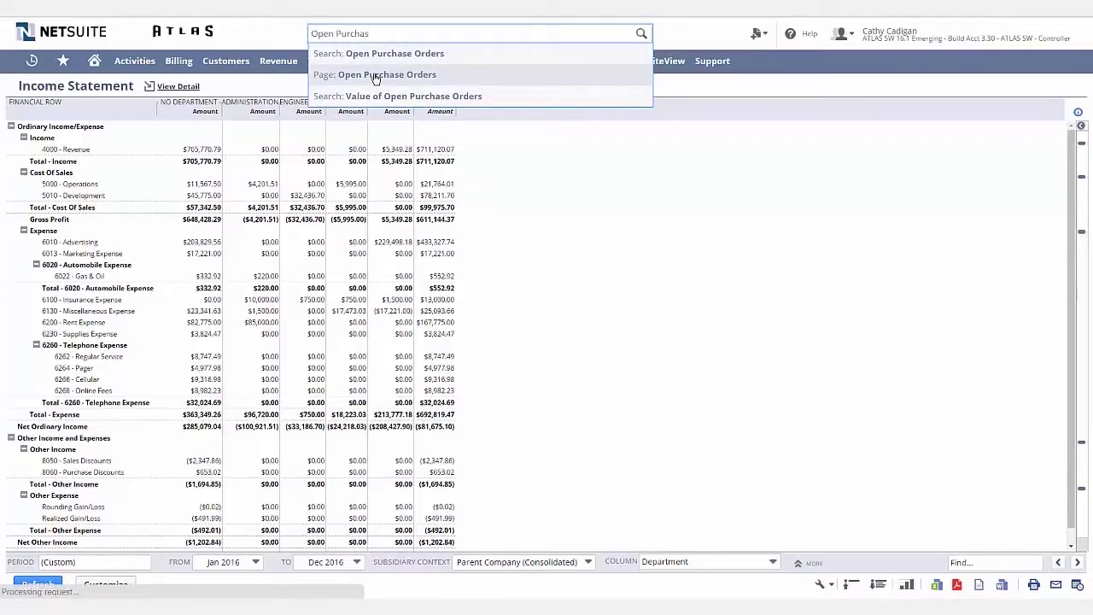